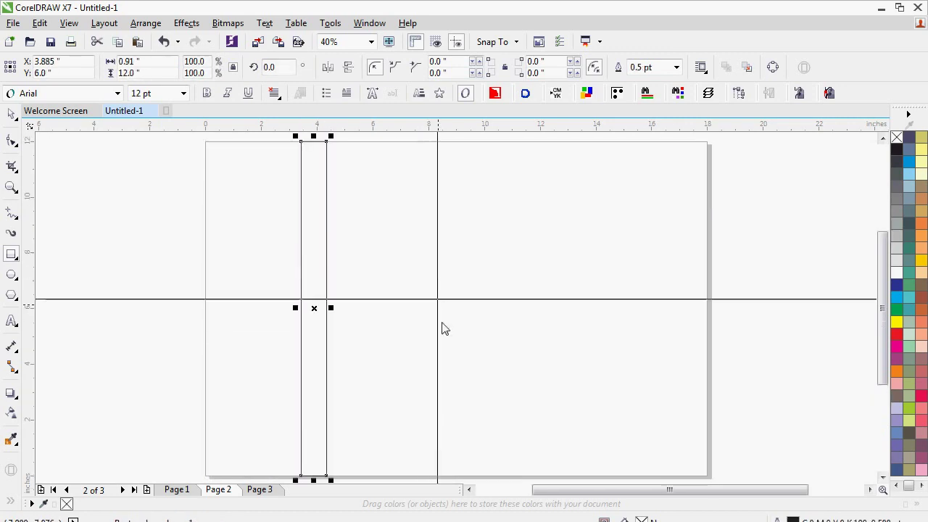
Slant the tall narrow rectangle rightward and repeat copies of it sideways, about 1.22 in apart, into a row of six bars
left_click(309, 201)
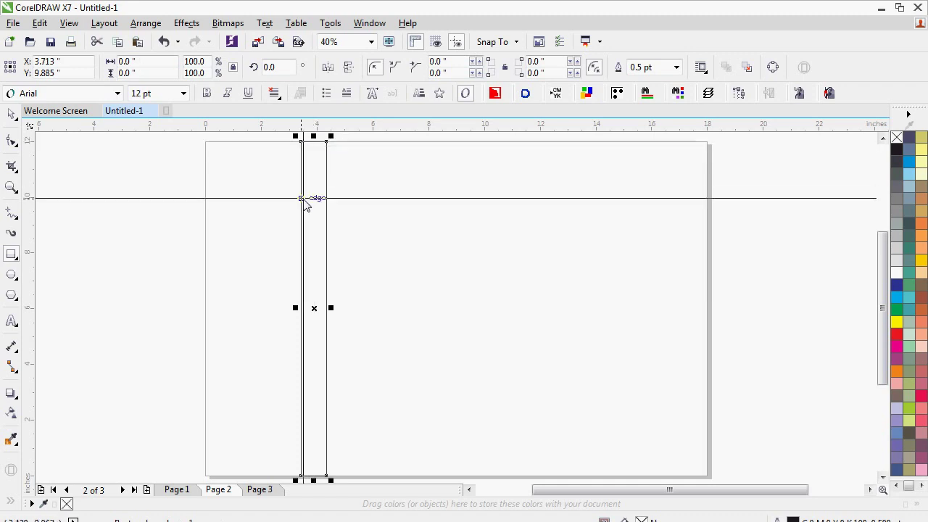
left_click(315, 312)
left_click_drag(314, 138, 413, 163)
left_click_drag(362, 320, 394, 343)
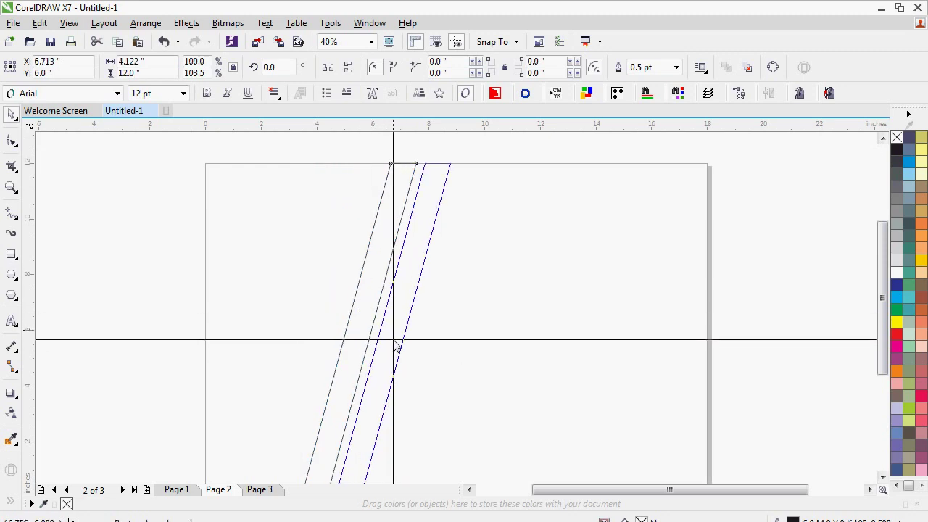
key("ctrl+r")
key("ctrl+r")
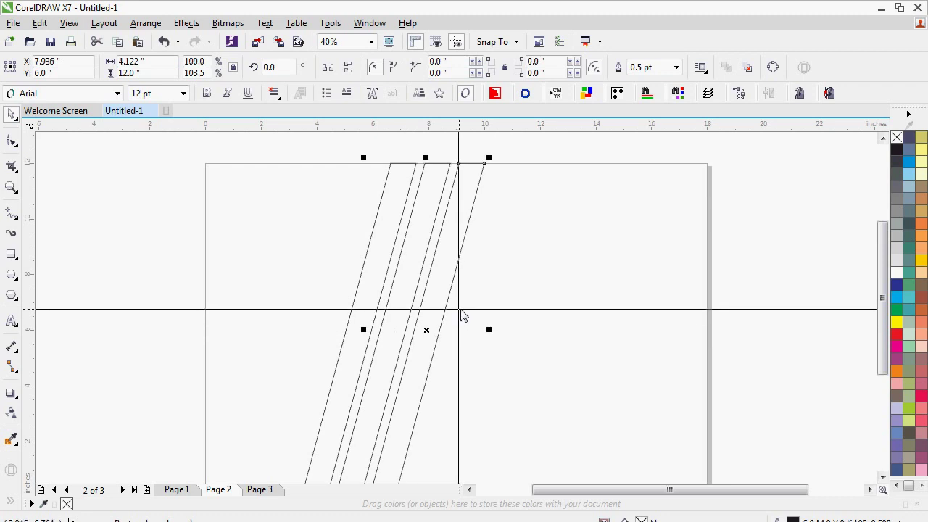
Select all six slanted bars and combine them into one object
scroll(465, 308, "down", 2)
key("F2")
left_click_drag(319, 210, 725, 484)
left_click_drag(282, 157, 454, 392)
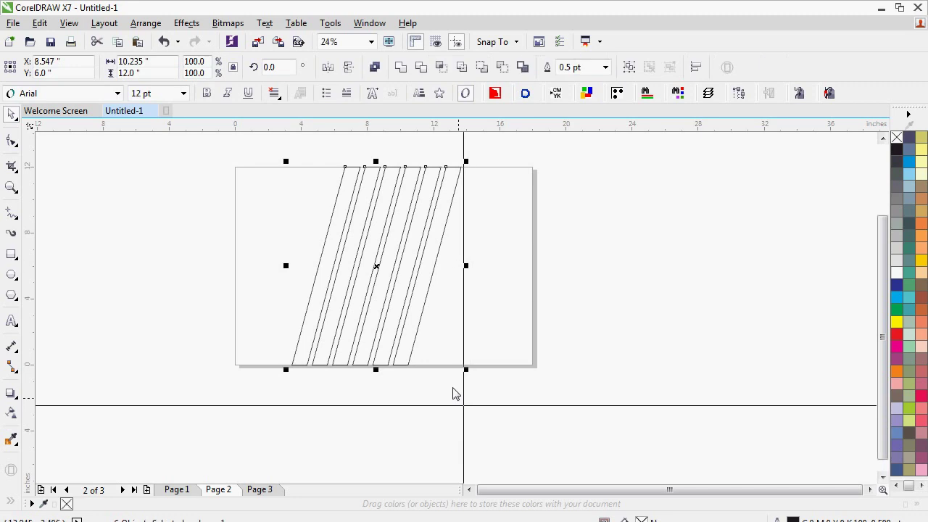
left_click(403, 69)
Add a drop shadow without offset to the combined bars, with Middle feathering direction and Inverse Squared feathering edges
left_click(10, 392)
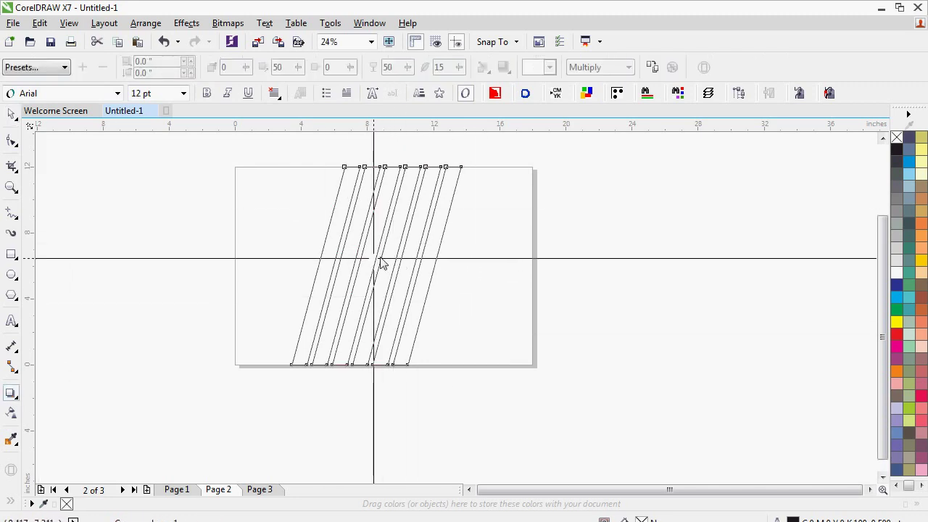
left_click_drag(377, 266, 373, 259)
scroll(355, 163, "up", 2)
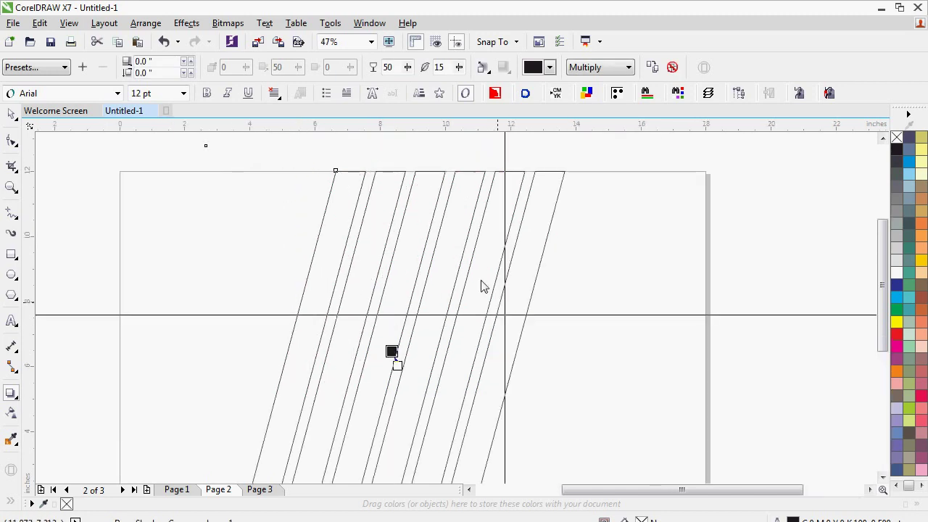
left_click(481, 67)
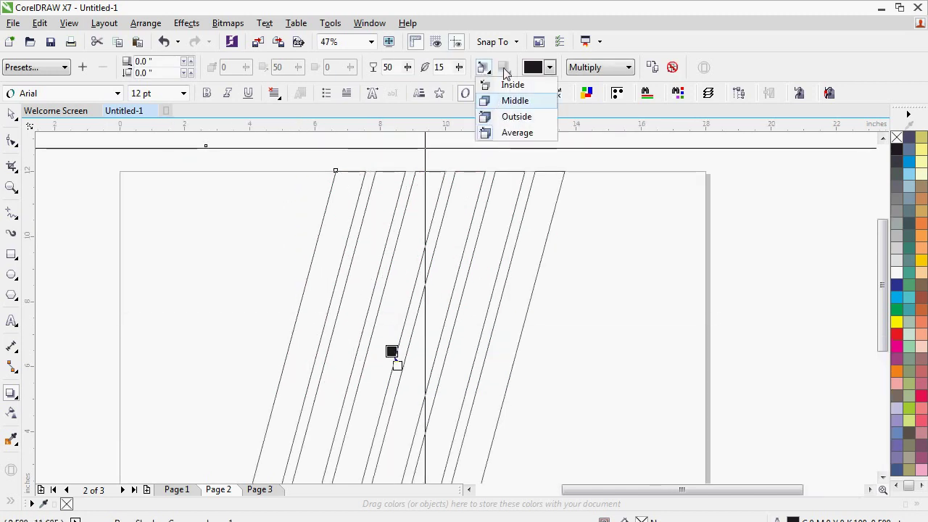
left_click(505, 70)
left_click(504, 70)
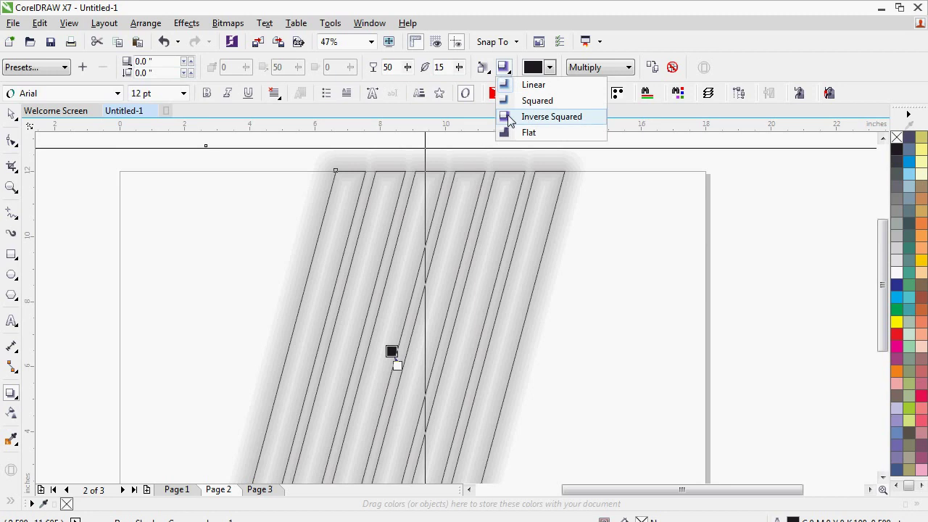
left_click(495, 117)
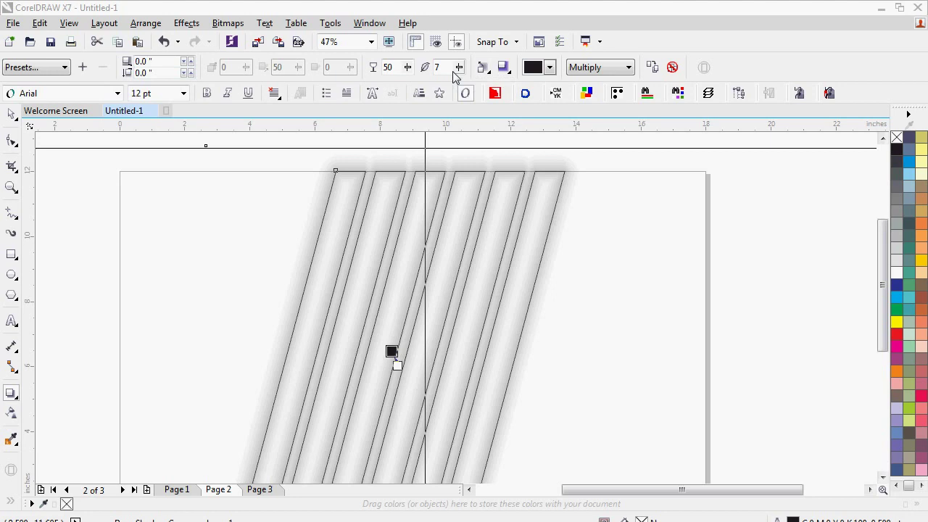
Set the feathering of the bars' drop shadow to 5
double_click(447, 62)
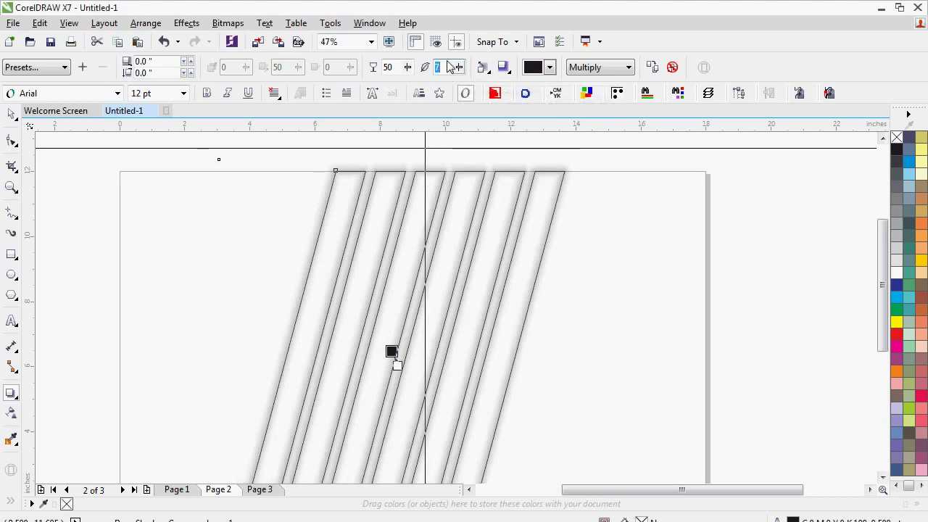
type("5")
key("Return")
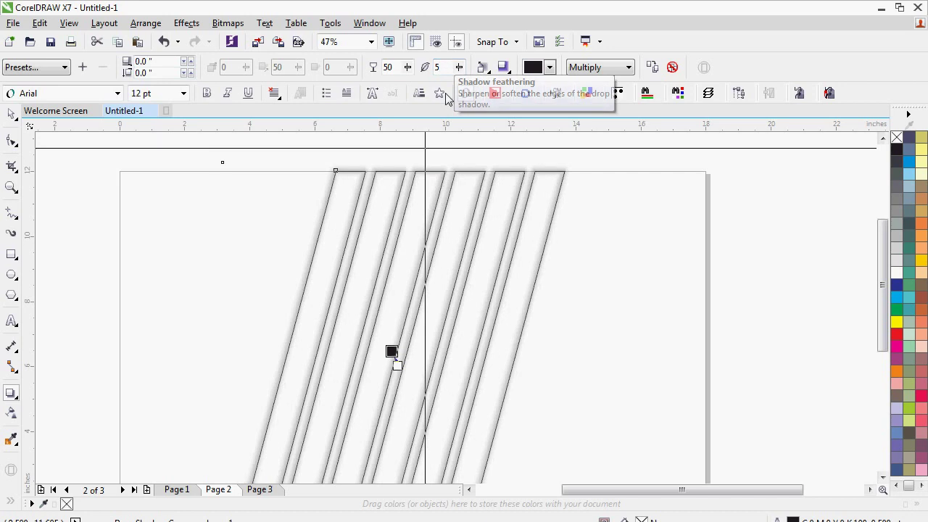
Break the drop shadow group of the slanted bars apart
left_click(9, 116)
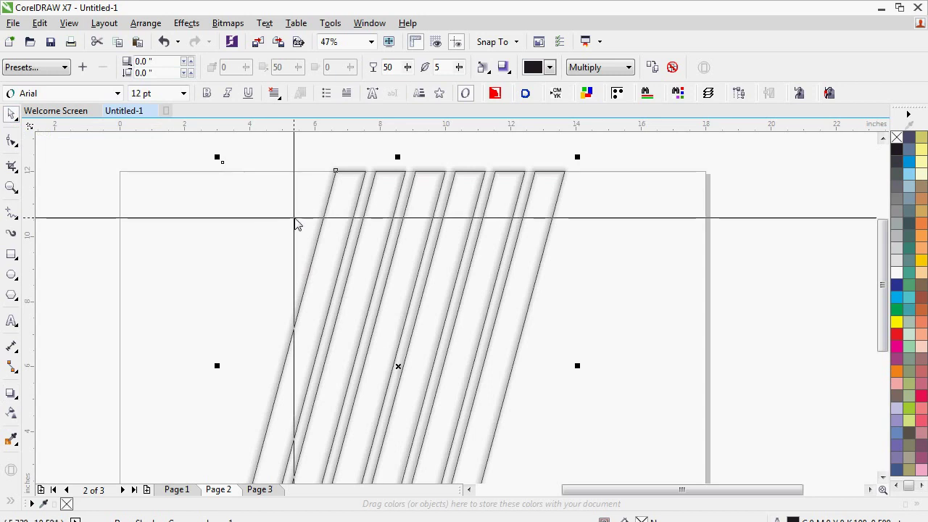
right_click(325, 187)
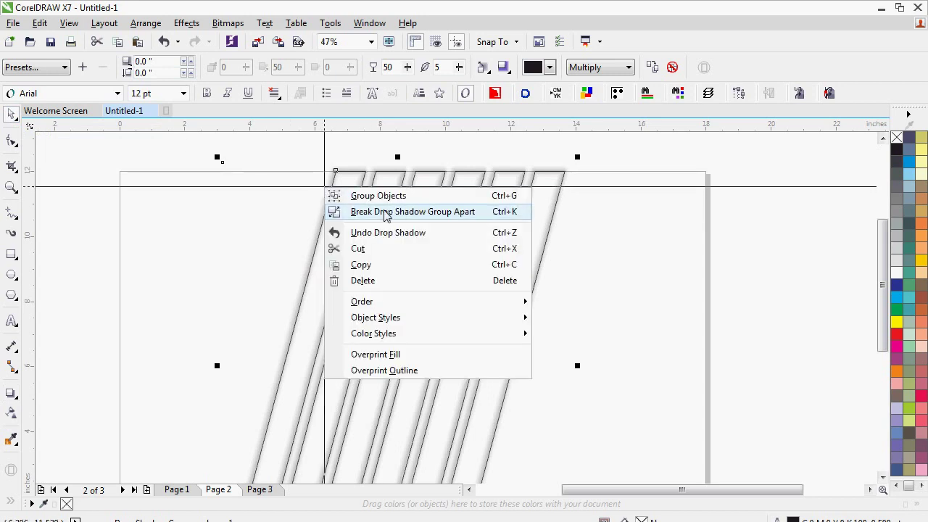
left_click(355, 211)
Place the separated shadow inside the slanted bars with PowerClip and remove the bars' outline
mouse_move(70, 147)
left_mouse_down()
mouse_move(356, 182)
mouse_move(290, 138)
left_mouse_up()
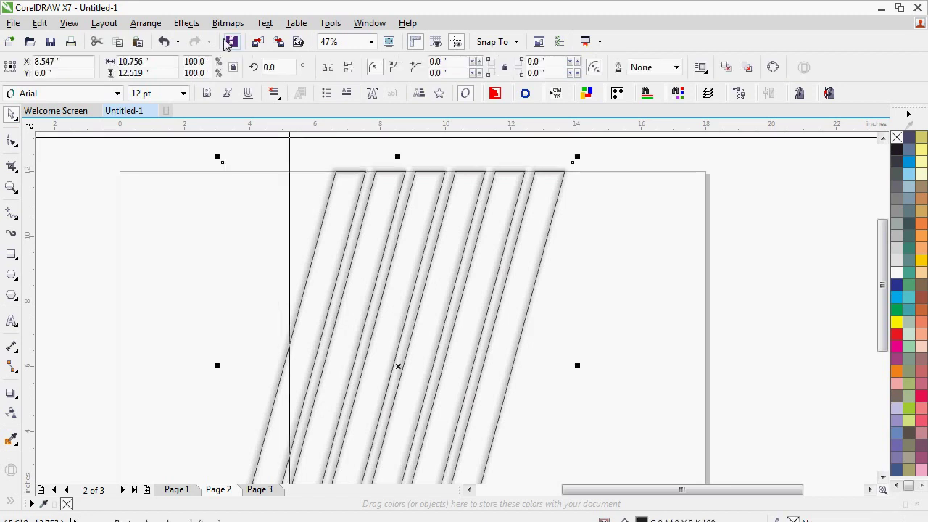
left_click(145, 24)
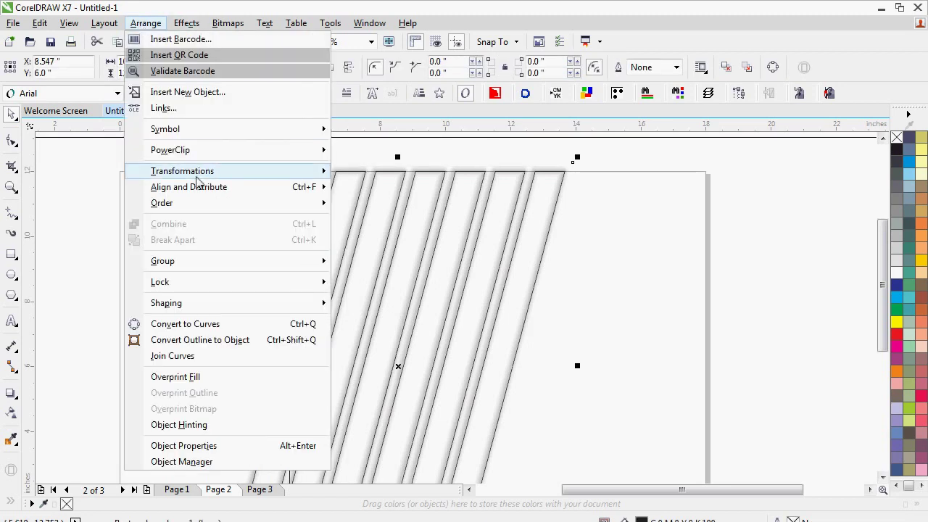
mouse_move(200, 155)
left_click(449, 150)
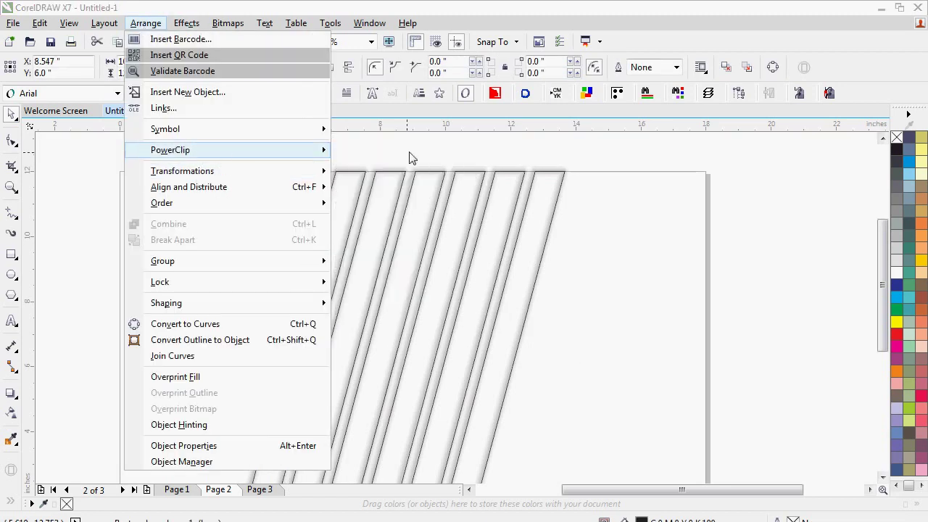
left_click(506, 184)
right_click(896, 138)
scroll(778, 182, "down", 2)
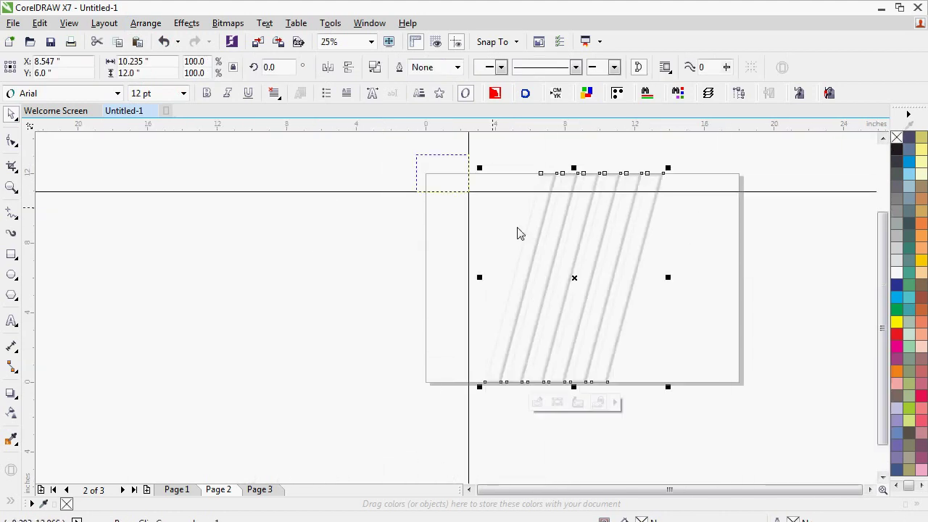
scroll(834, 192, "up", 2)
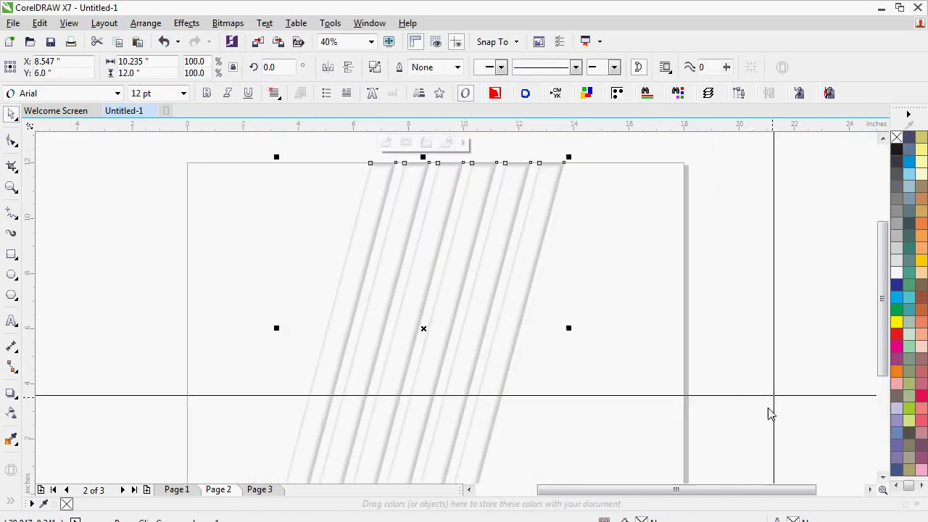
Draw a closed Bézier shape covering the page area between the last bar's slanted edge and the page's right edge, snapping to their corners
left_click(11, 221)
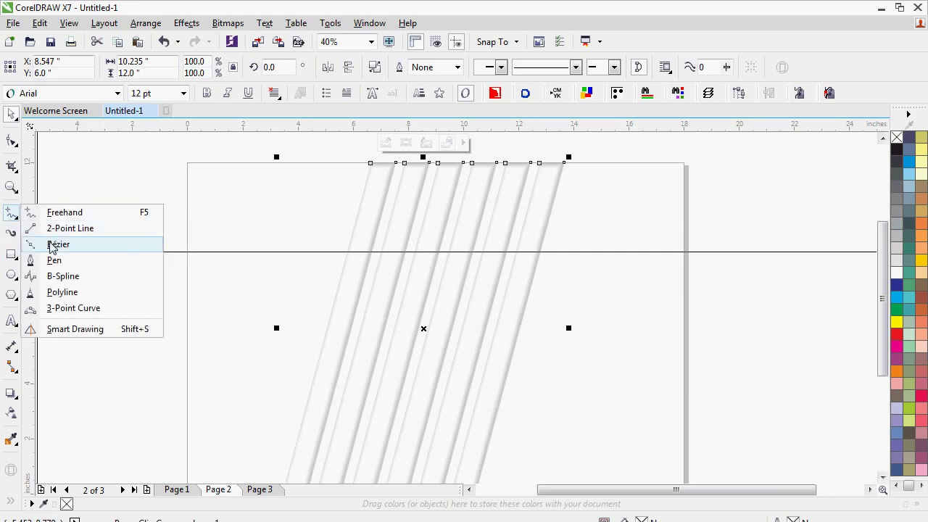
left_click(57, 244)
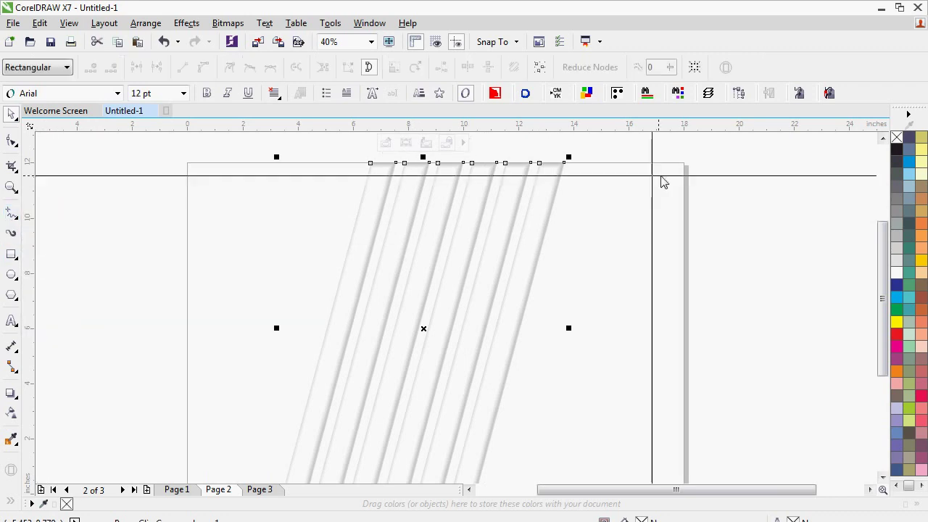
left_click(505, 42)
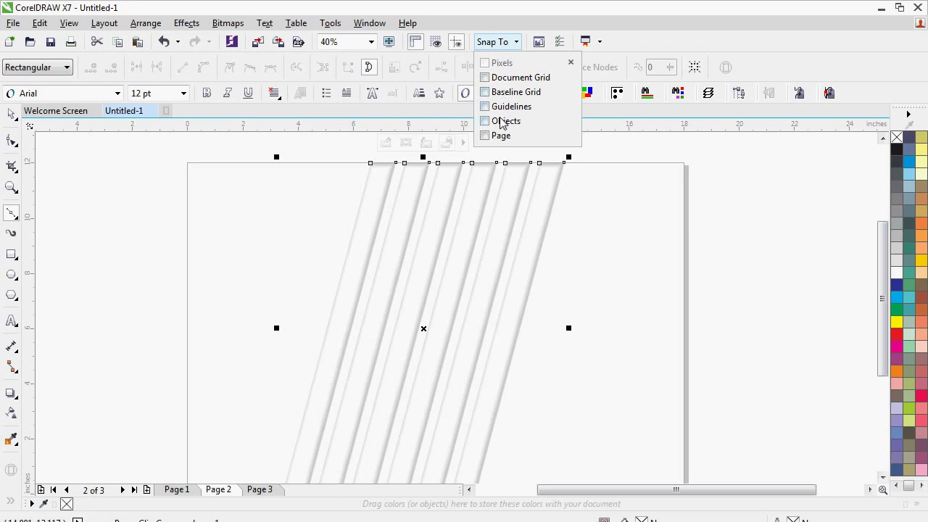
left_click(565, 162)
left_click(684, 162)
left_click_drag(881, 246, 882, 312)
left_click(685, 350)
left_click(474, 350)
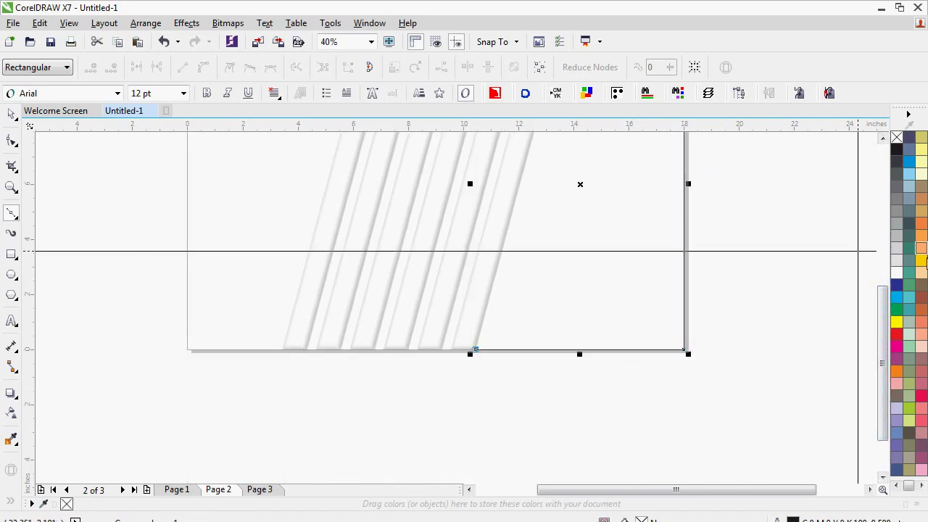
left_click_drag(881, 348, 882, 276)
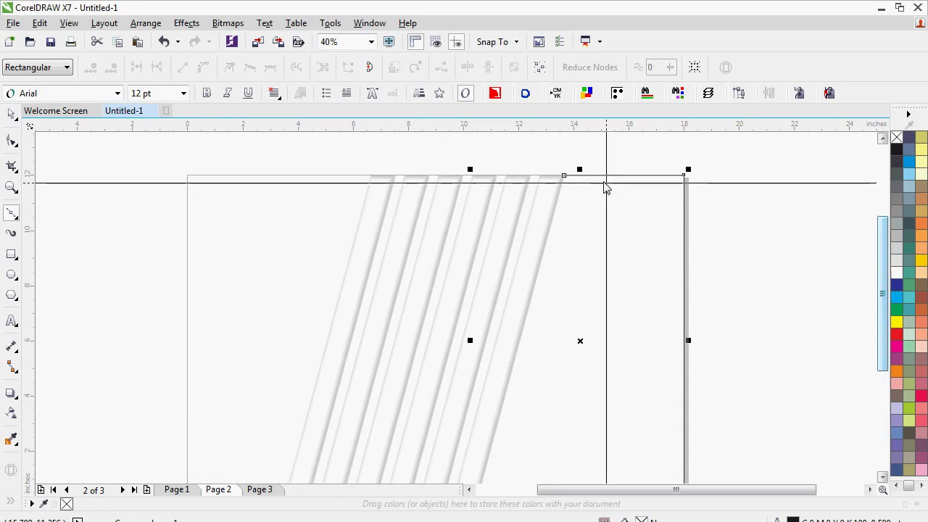
left_click(564, 176)
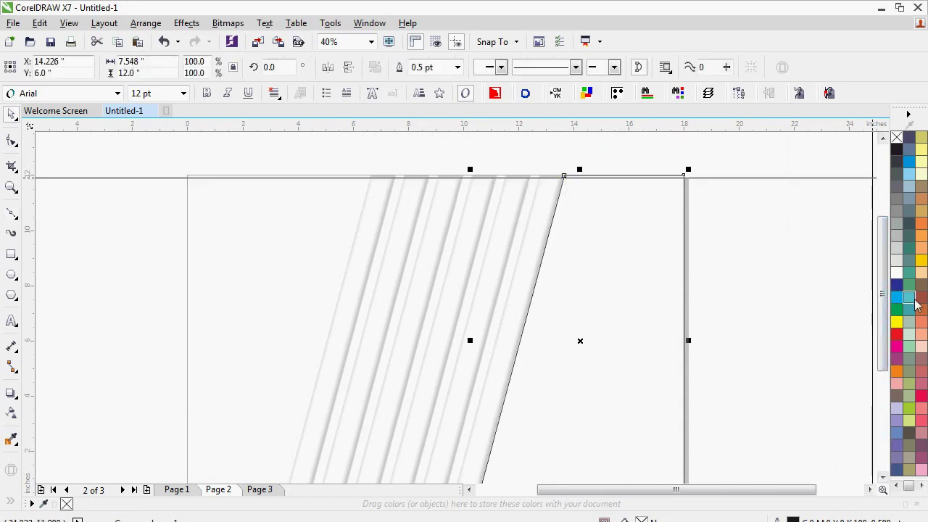
Fill the new shape beside the bars with red and remove its outline
left_click(897, 335)
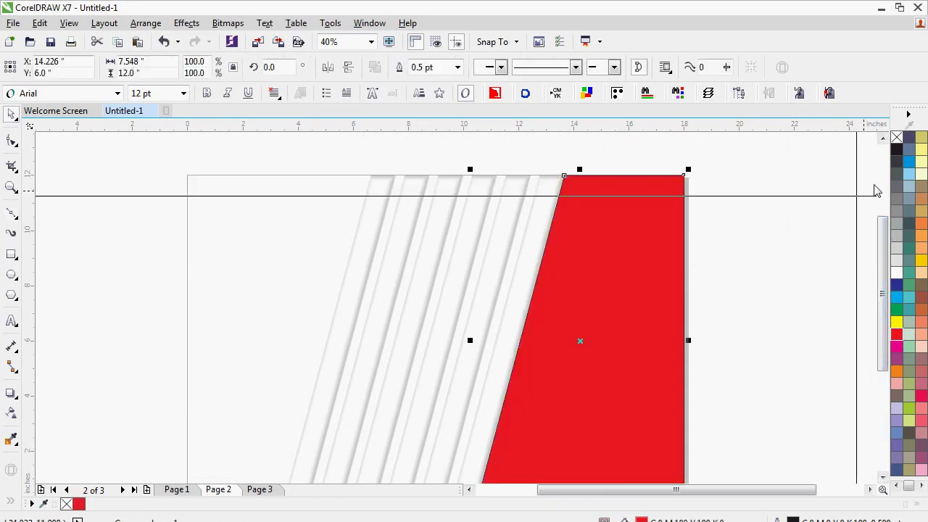
key("F4")
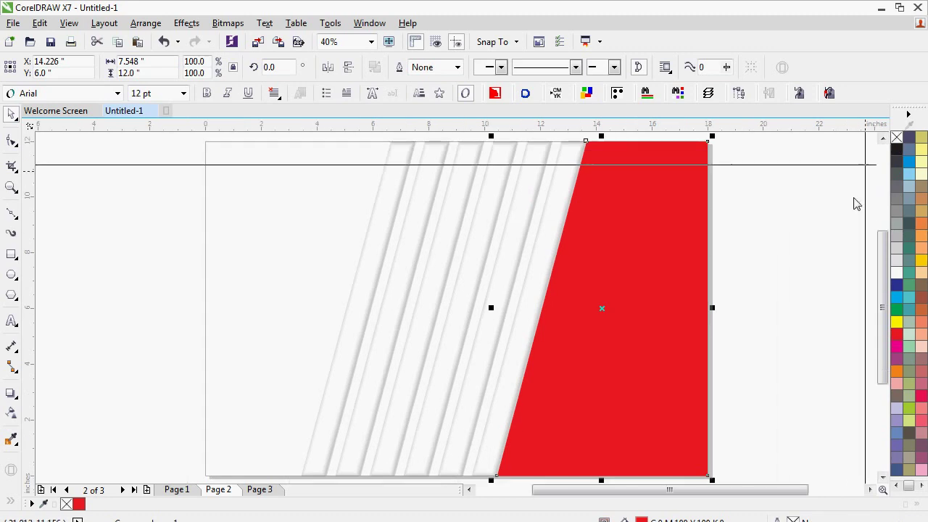
left_click(625, 261)
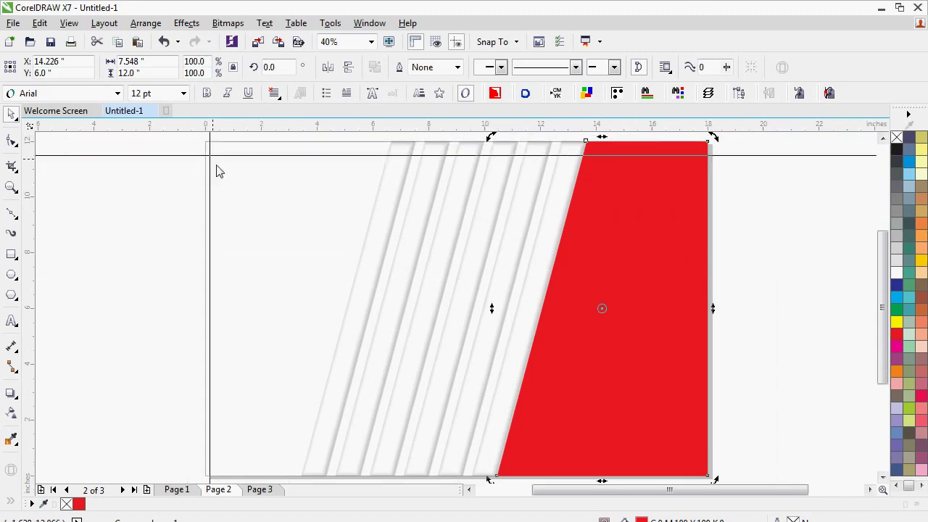
Add the artistic text "Inner Glow" on two lines near the page's upper left corner and enlarge it to about 122 pt
key("F8")
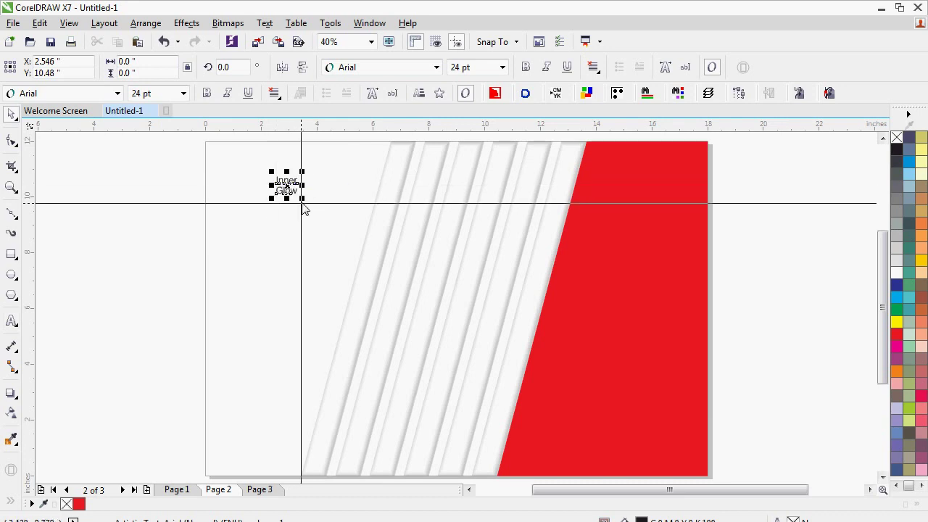
left_click_drag(303, 198, 370, 277)
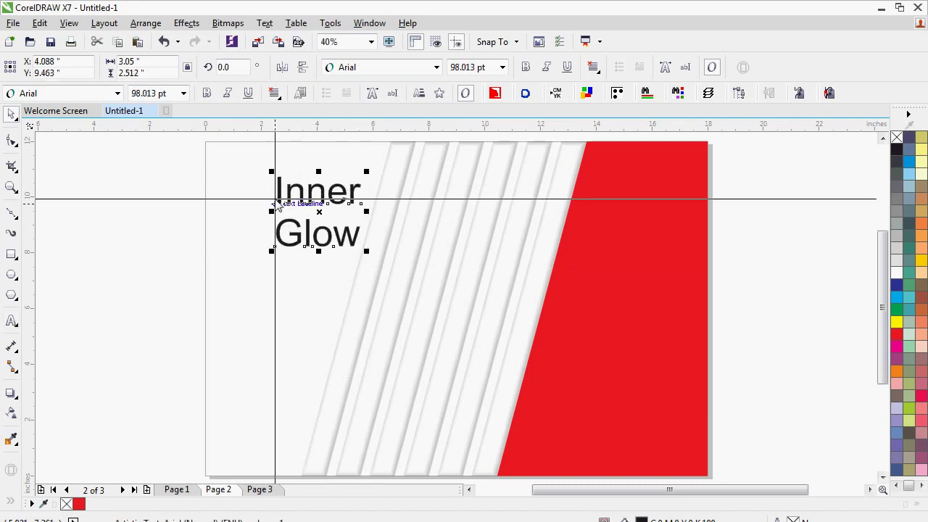
left_click_drag(268, 251, 250, 268)
Change the Inner Glow text's font to HelvBlack and move the text slightly toward the page's upper left corner
left_click(90, 96)
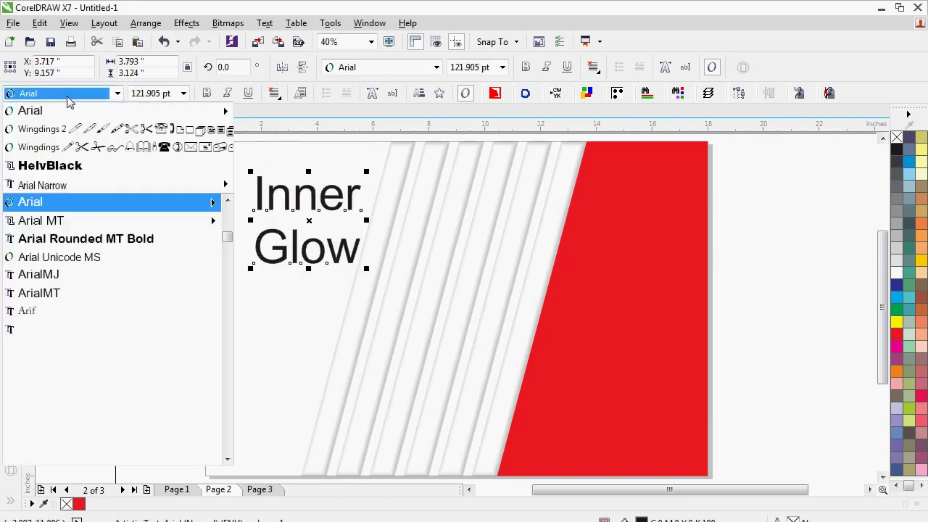
type("HelvBlack")
key("Return")
left_click_drag(391, 178, 366, 165)
Change the Inner Glow text to uppercase and scale it down to about 96 pt
key("F8")
key("ctrl+a")
key("shift+F3")
key("Escape")
key("ctrl+space")
left_click_drag(397, 261, 369, 254)
key("ctrl+z")
left_click(370, 253)
Give the INNER GLOW text a black outline and remove its fill
scroll(427, 190, "up", 4)
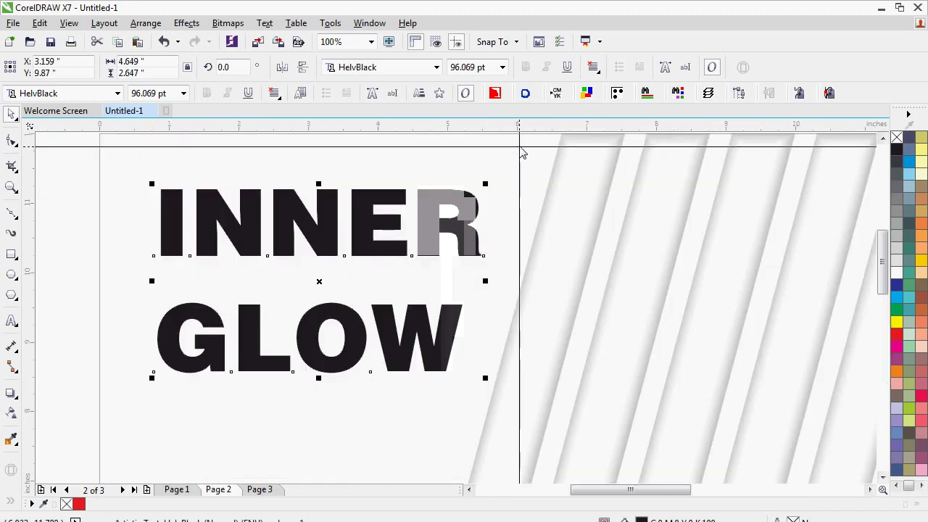
right_click(897, 147)
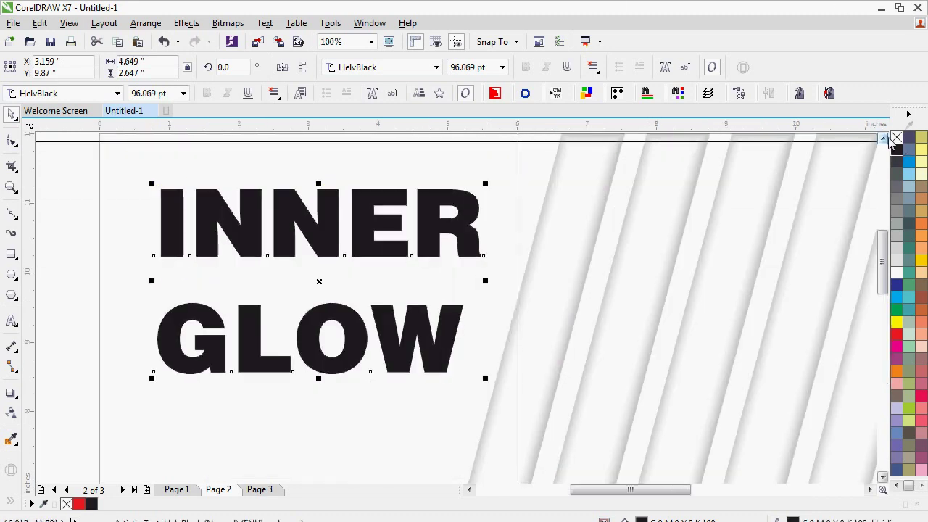
left_click(897, 139)
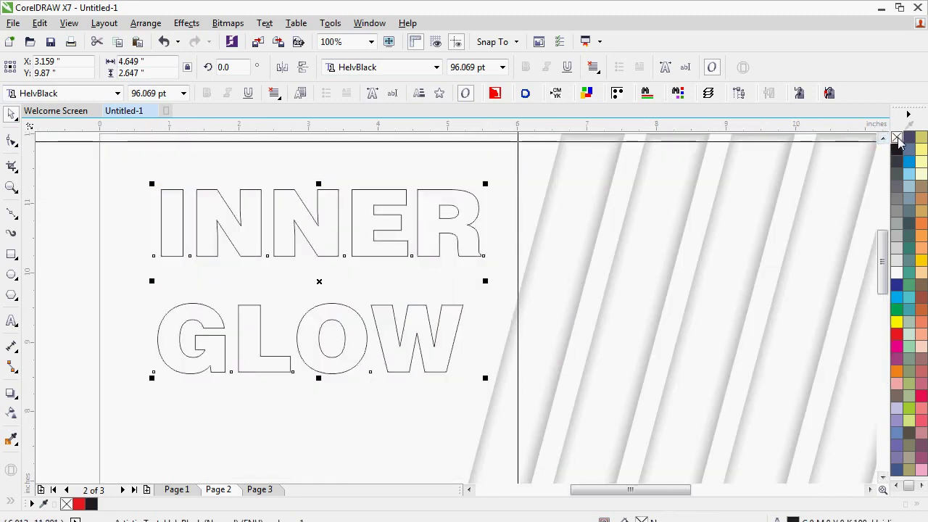
Add a centred drop shadow to the outlined INNER GLOW text and change its feathering direction and edge style
left_click(11, 393)
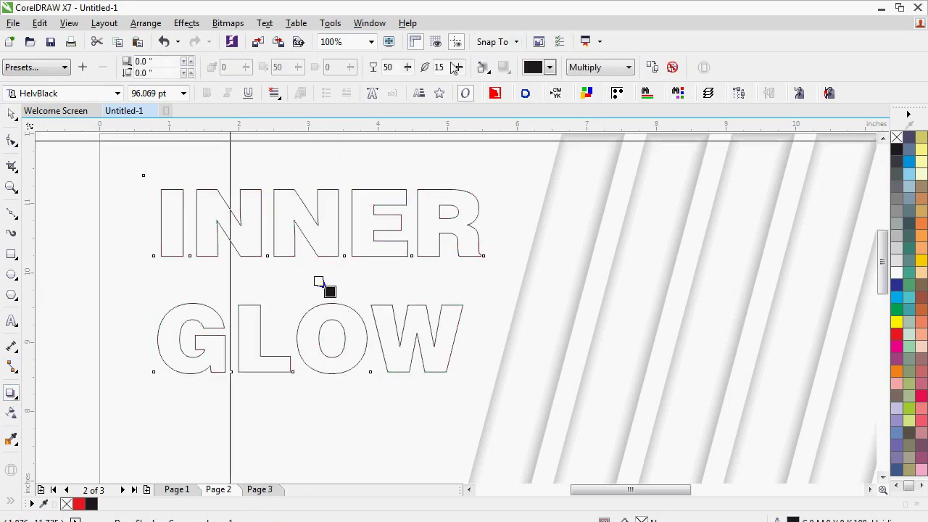
left_click(490, 70)
left_click(496, 101)
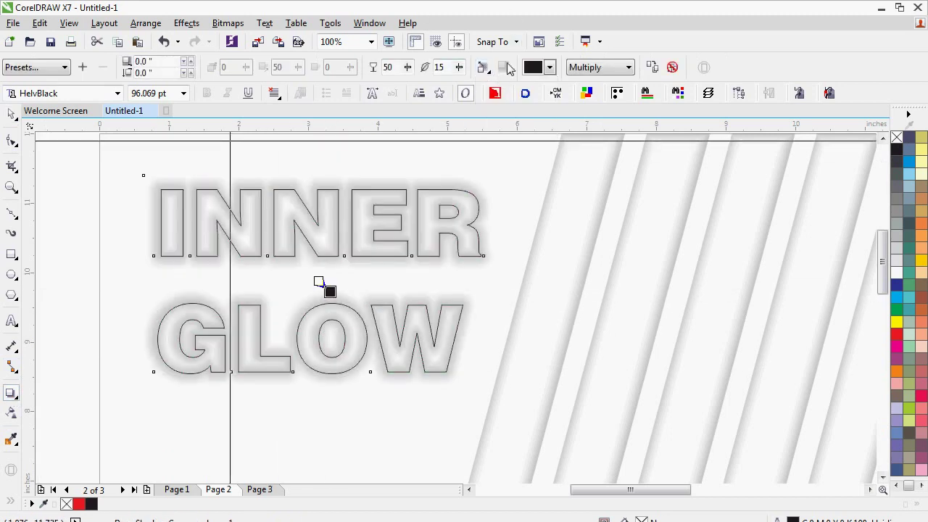
left_click(502, 67)
left_click(507, 116)
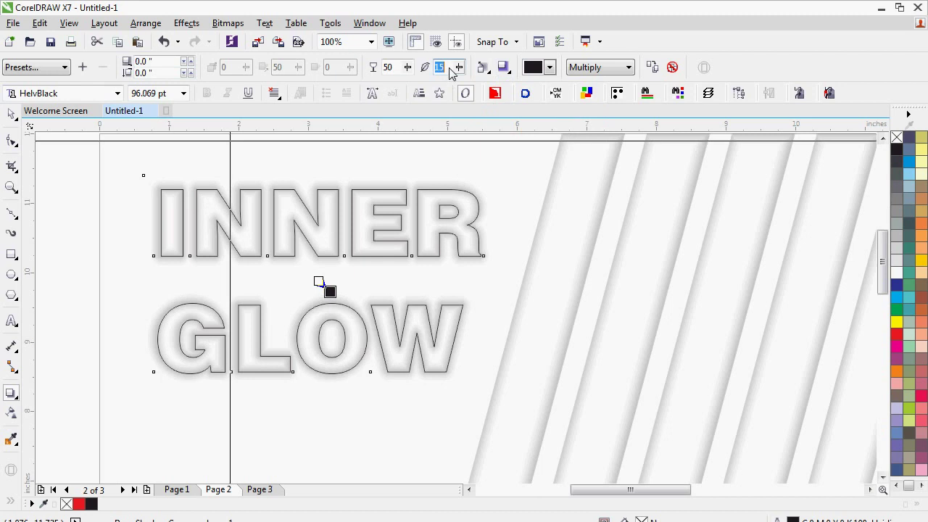
Set the INNER GLOW text shadow's feathering to 5 and its opacity to 100
type("5")
key("Return")
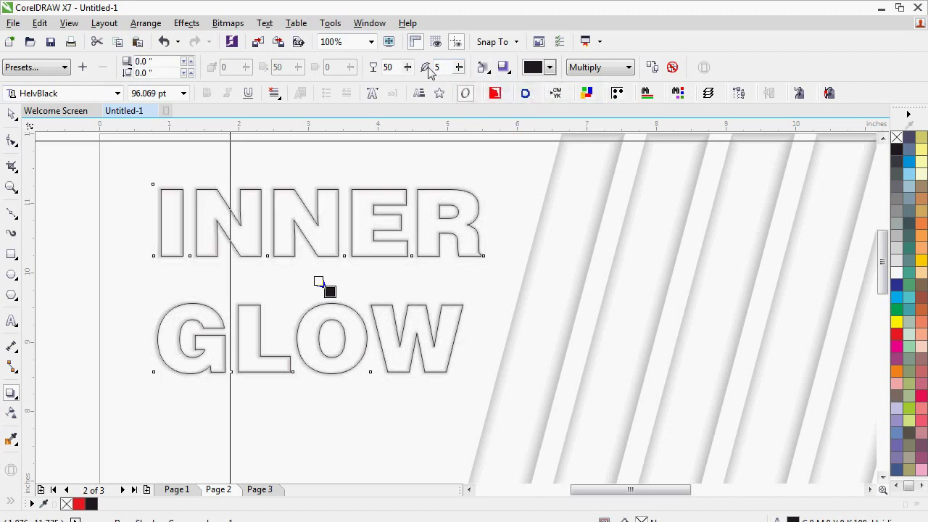
left_click_drag(409, 65, 459, 65)
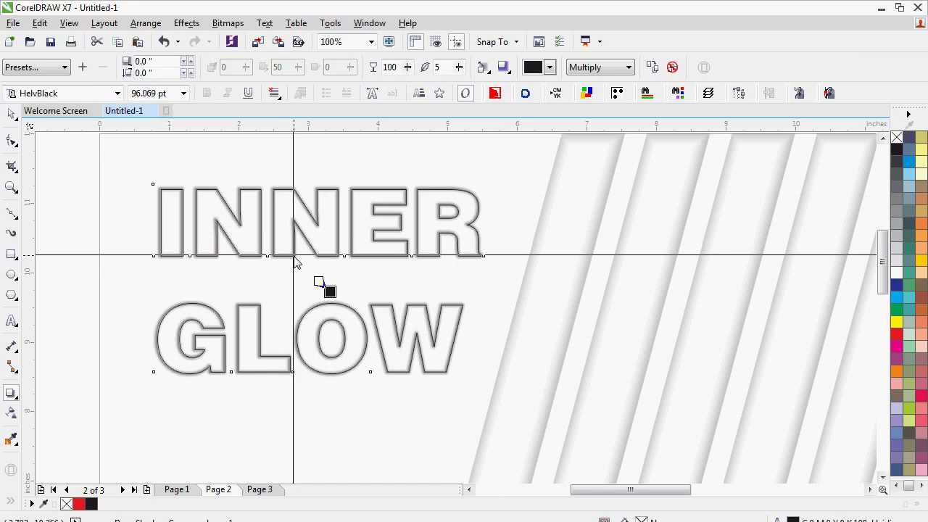
Break the drop shadow apart from the INNER GLOW text and clear the selection
right_click(241, 186)
left_click(293, 212)
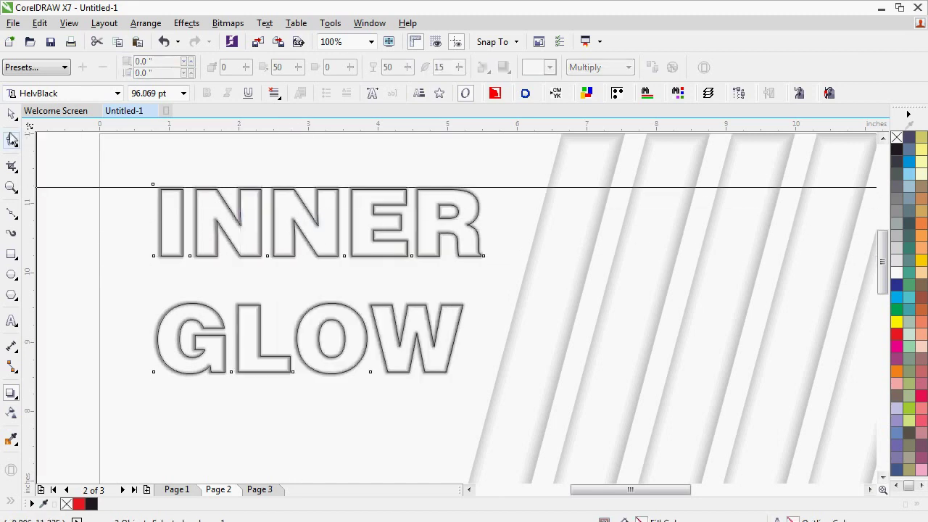
left_click(12, 115)
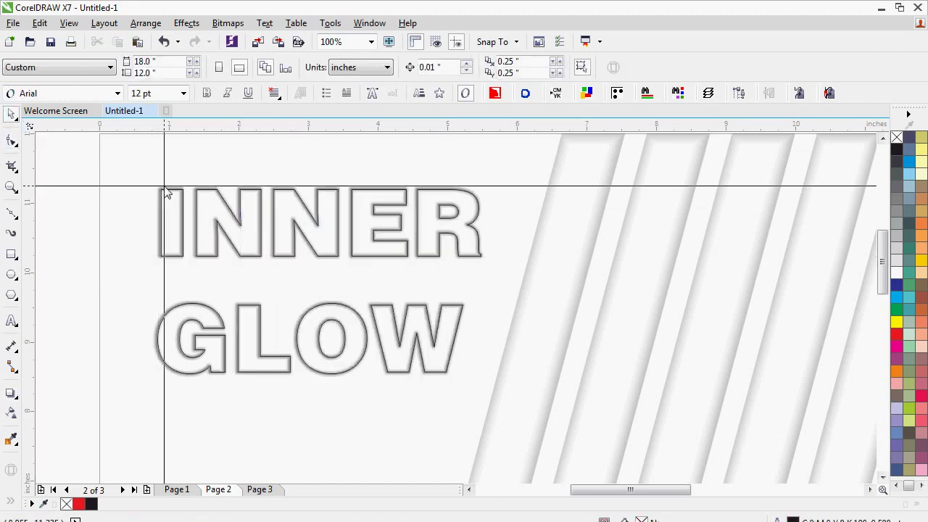
Recolor the separated shadow with cyan and other palette colors, ending on salmon (C0 M60 Y60 K0)
right_click(897, 297)
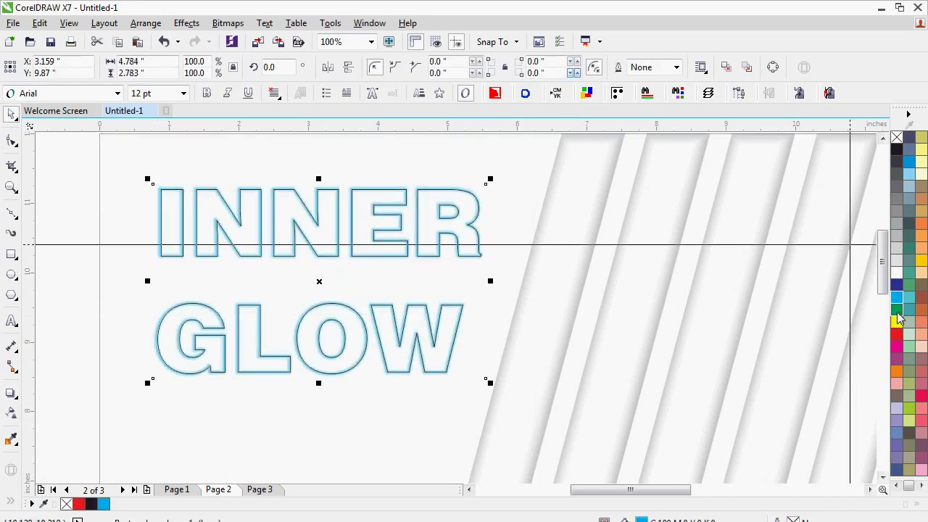
right_click(897, 323)
right_click(921, 321)
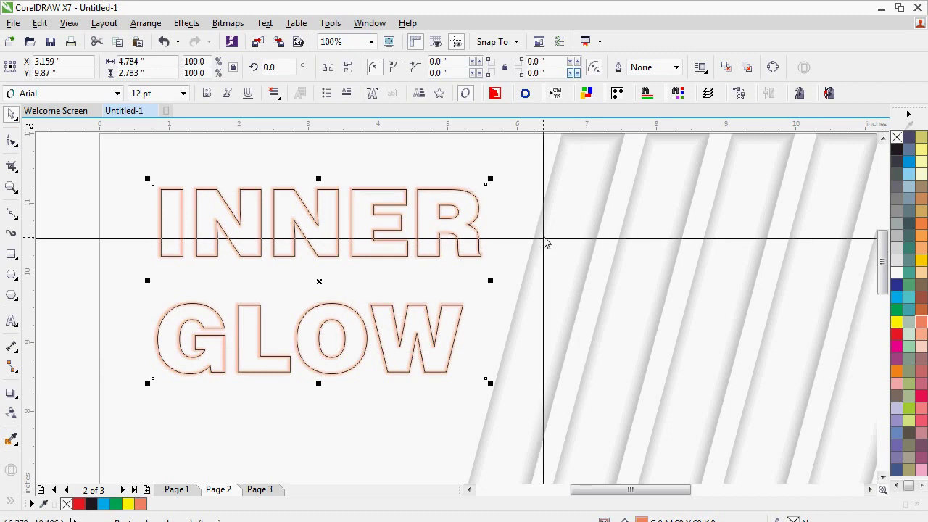
Try to PowerClip the separated shadow inside the INNER GLOW text
left_click(156, 22)
mouse_move(166, 150)
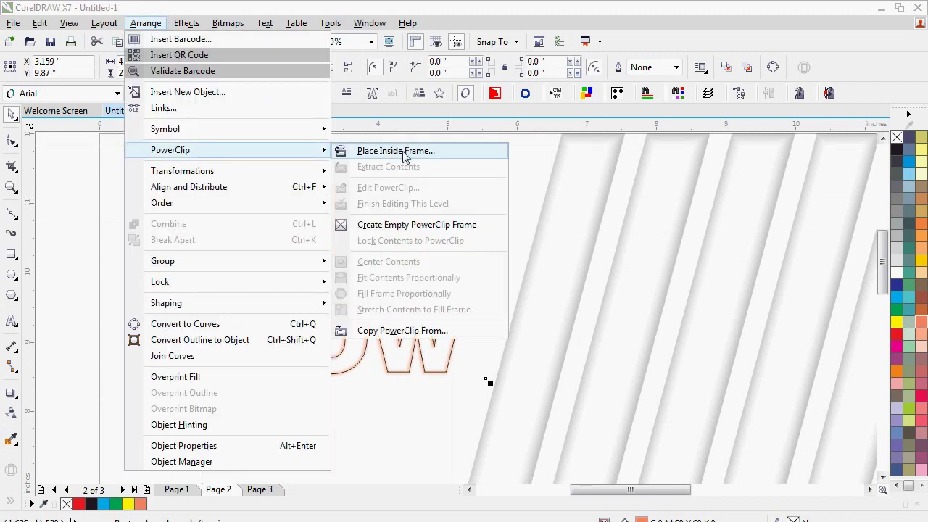
left_click(396, 150)
left_click(366, 227)
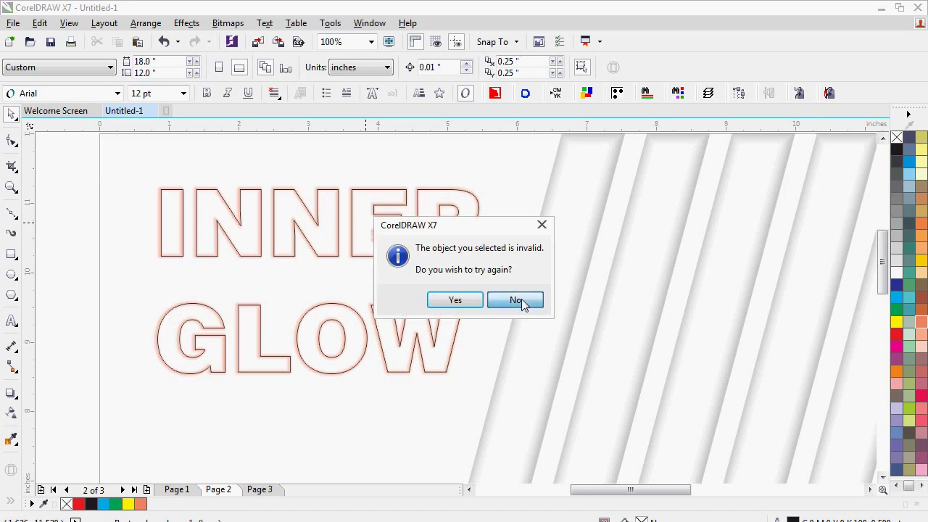
left_click(521, 300)
Convert the outlined INNER GLOW text to curves
left_click(362, 197)
right_click(362, 194)
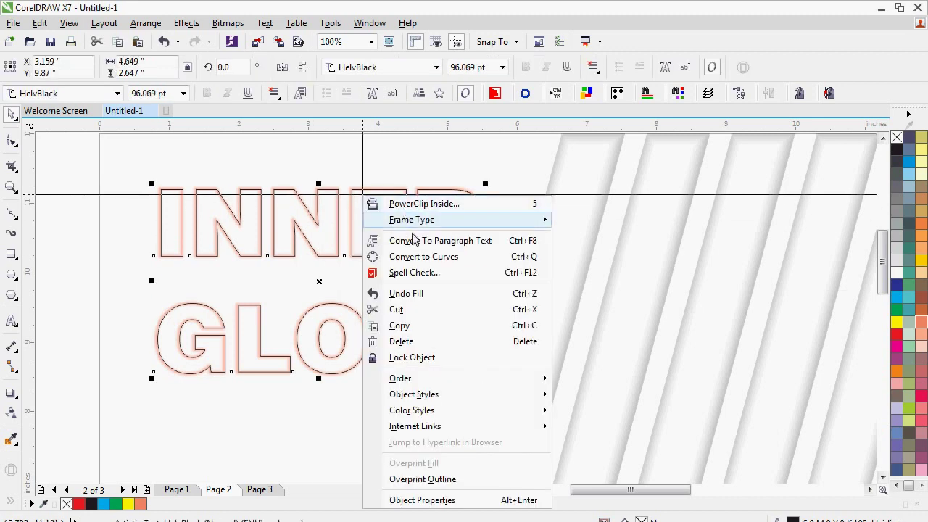
left_click(413, 257)
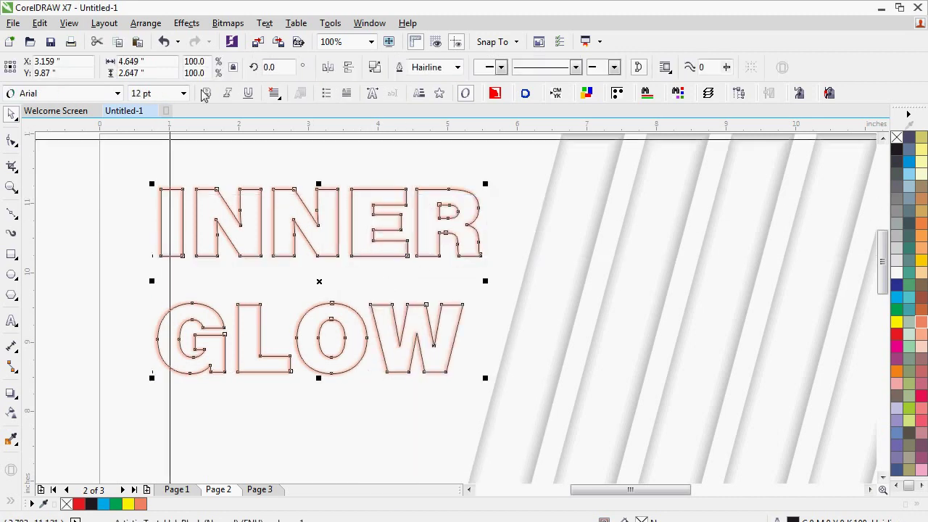
PowerClip the salmon shadow inside the INNER GLOW letter curves
left_click(170, 166)
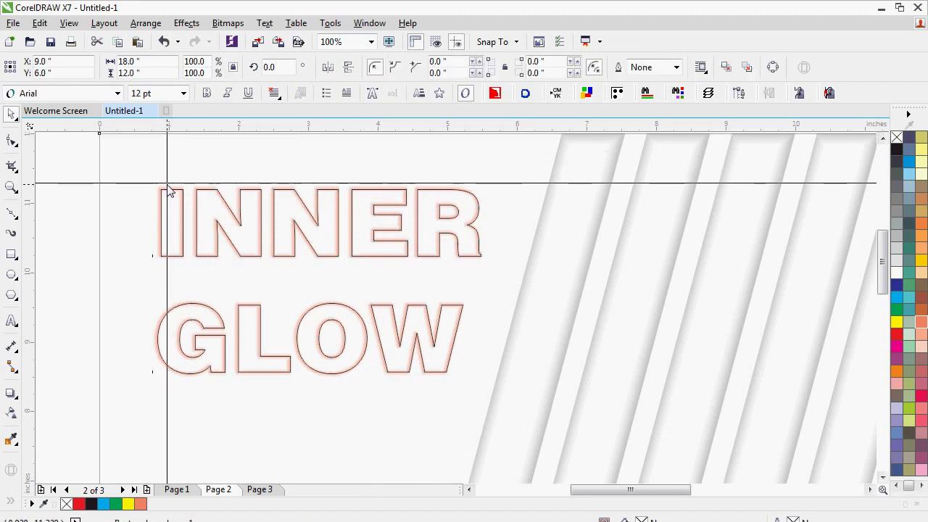
left_click(175, 188)
left_click(145, 22)
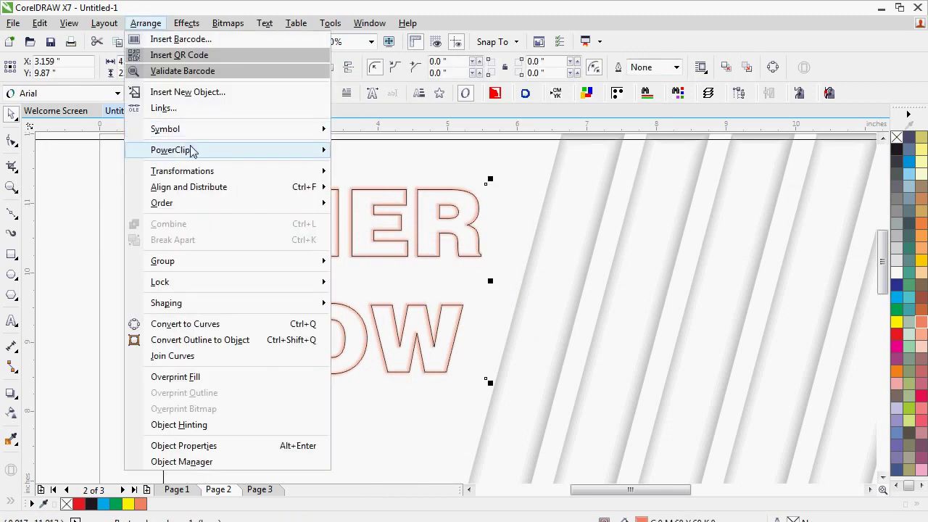
mouse_move(192, 149)
left_click(362, 149)
left_click(364, 215)
scroll(507, 429, "up", 2)
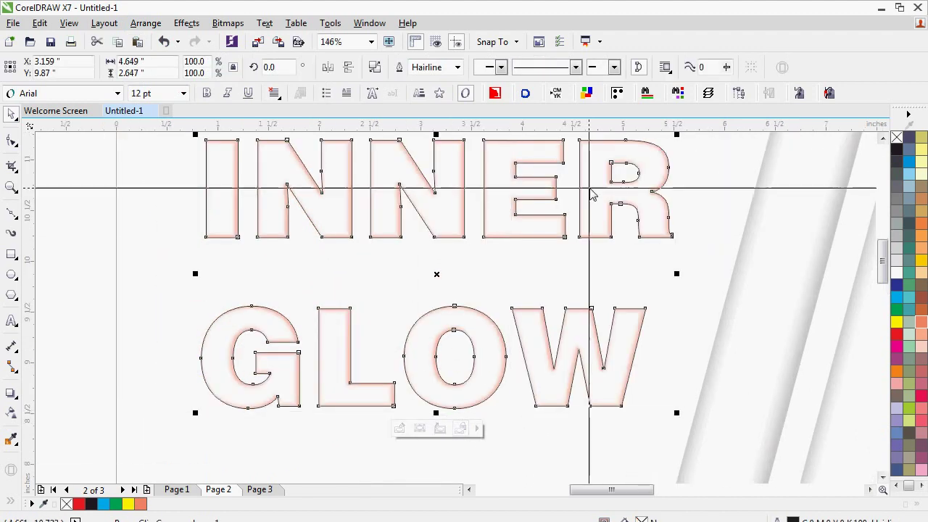
Preview the artwork full screen and remove the outline from the INNER GLOW lettering
key("F9")
key("F9")
scroll(793, 144, "down", 1)
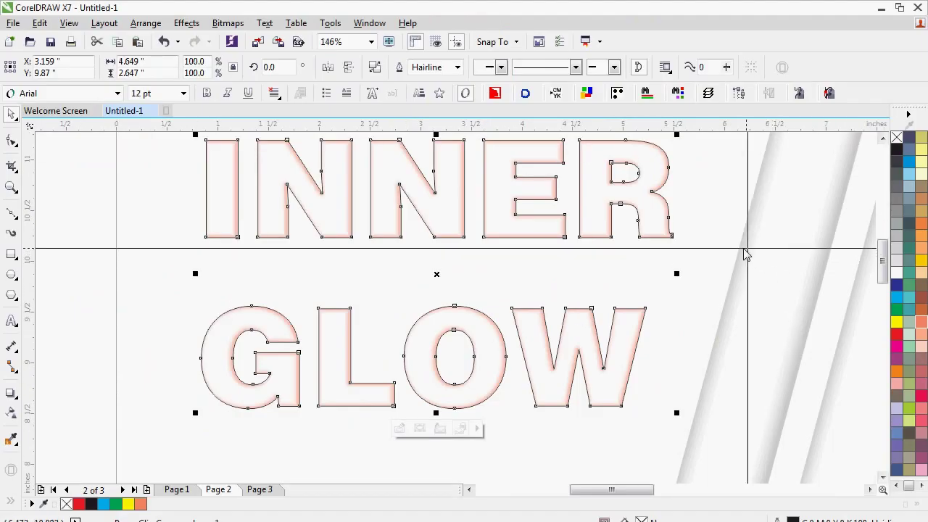
right_click(896, 140)
scroll(518, 191, "down", 2)
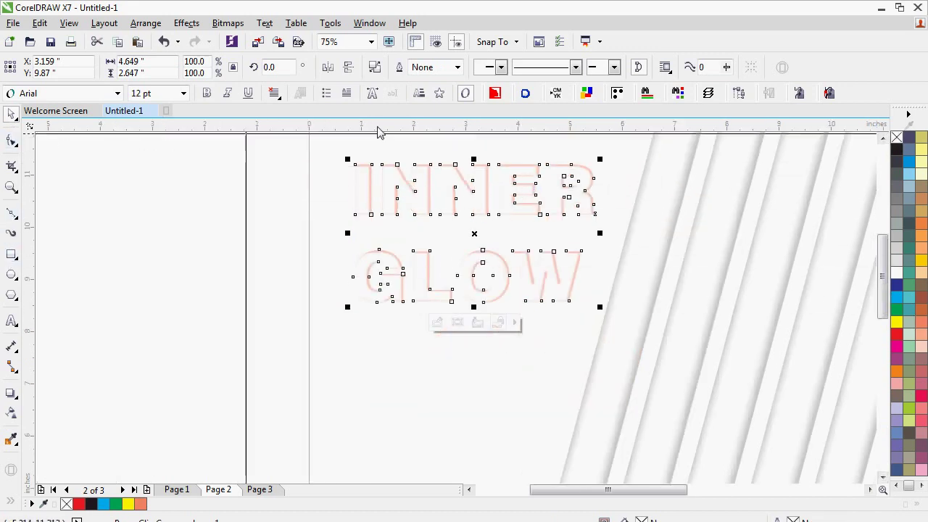
Draw a rectangle about 5.15 by 5.57 inches from the page's upper left corner over the lettering and convert it to curves
scroll(174, 155, "down", 2)
left_click_drag(206, 144, 350, 297)
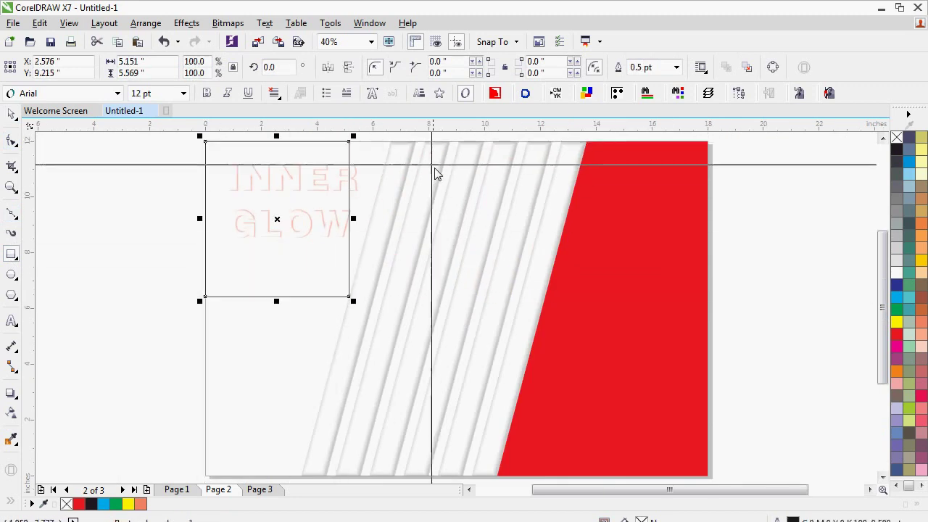
right_click(319, 154)
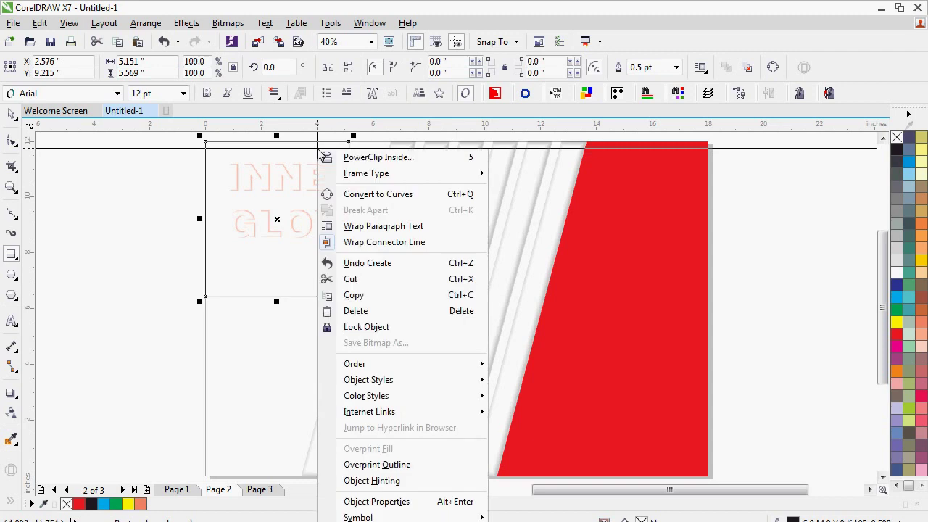
left_click(378, 194)
Move the rectangle's upper right node outward so its edge follows the first slanted bar, making it about 6.64 inches wide
key("F10")
left_click_drag(348, 143, 379, 149)
key("ctrl+z")
left_click_drag(350, 144, 392, 148)
key("space")
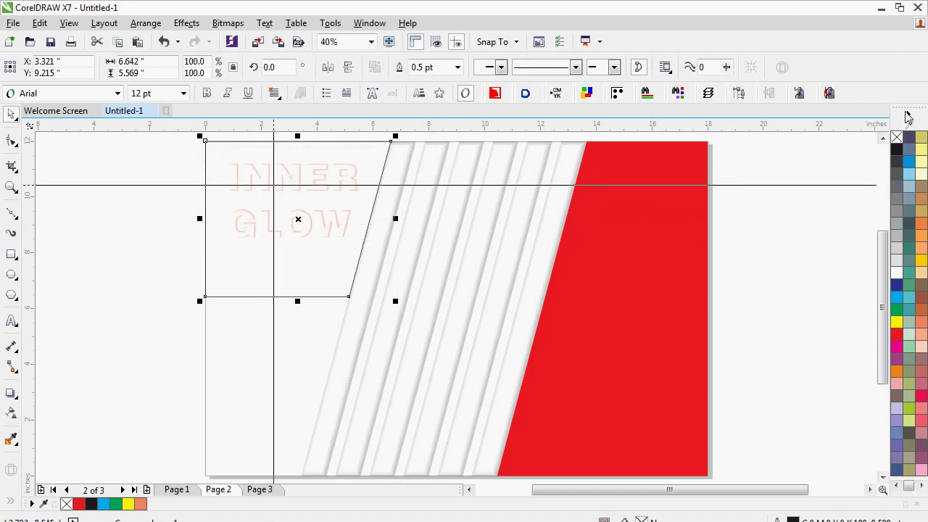
Fill the slanted panel behind the lettering with black
left_click(895, 153)
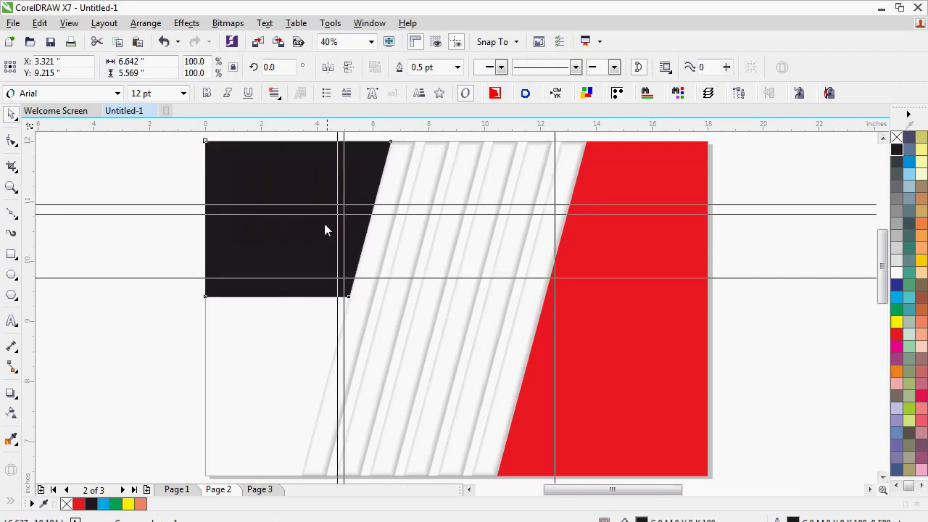
key("shift+F2")
key("Escape")
Fill the INNER GLOW lettering with white and check it up close and on the full page
left_click(436, 204)
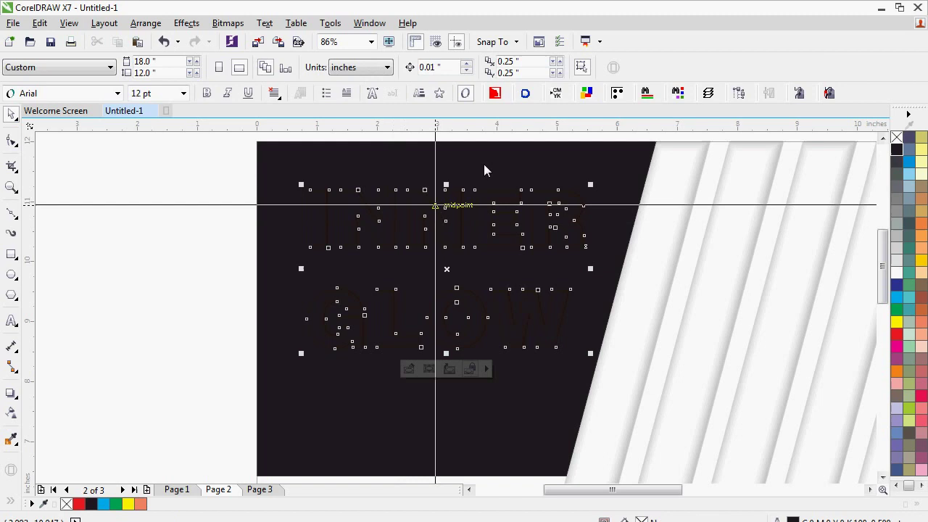
left_click(897, 276)
key("F2")
left_click_drag(239, 160, 664, 381)
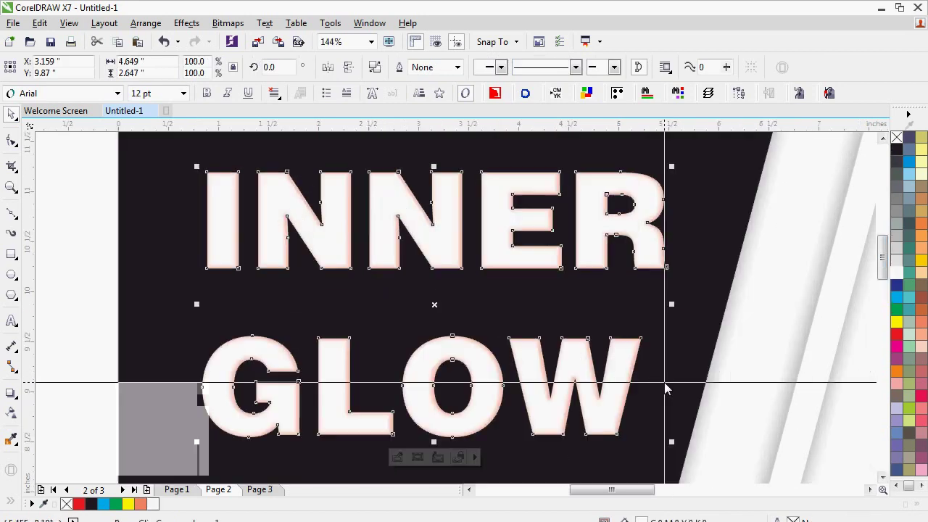
key("shift+F4")
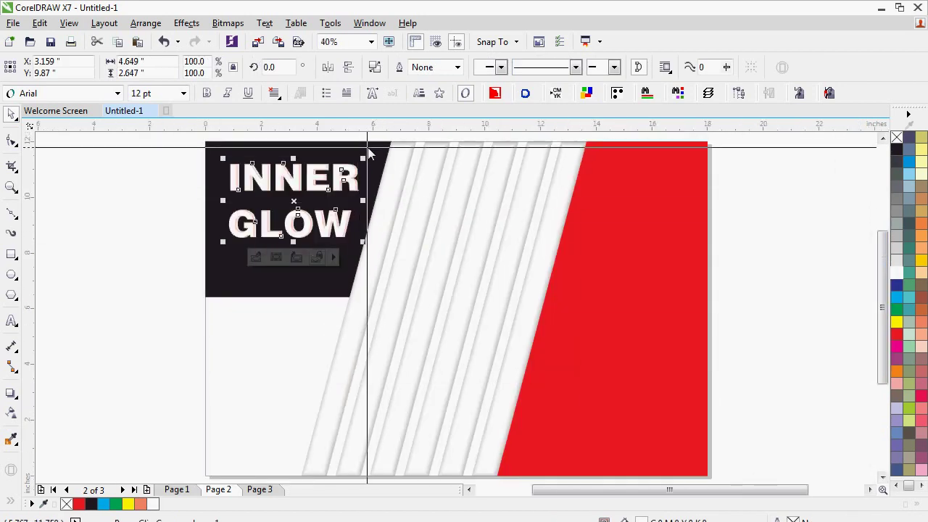
left_click(376, 142)
left_click(901, 252)
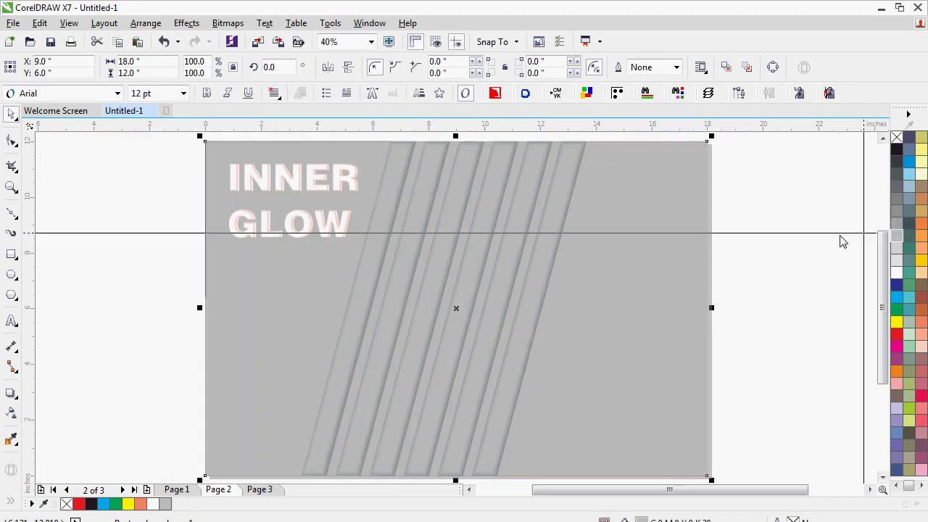
key("ctrl+z")
Remove the slanted panel's outline and try gray fills on it, ending with dark blue (C100 M100 Y0 K0)
left_click_drag(405, 138, 361, 149)
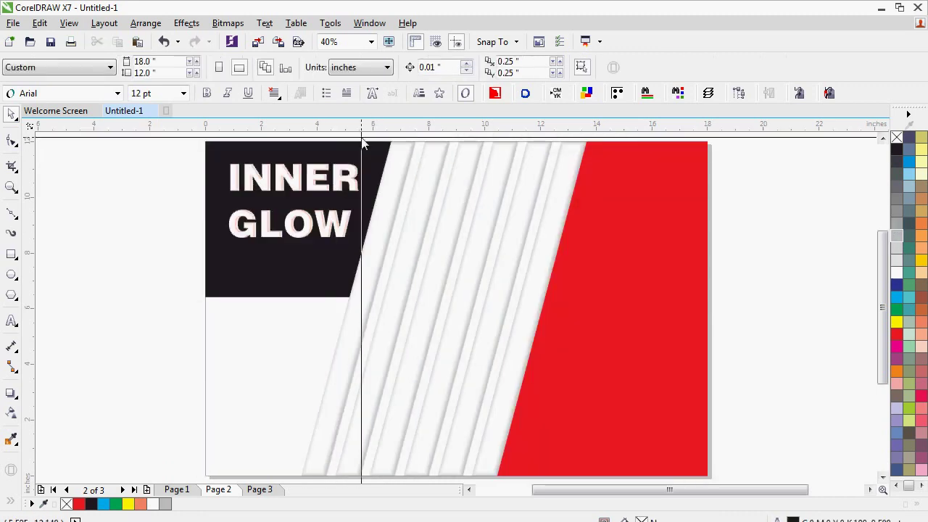
left_click(361, 149)
left_click(896, 246)
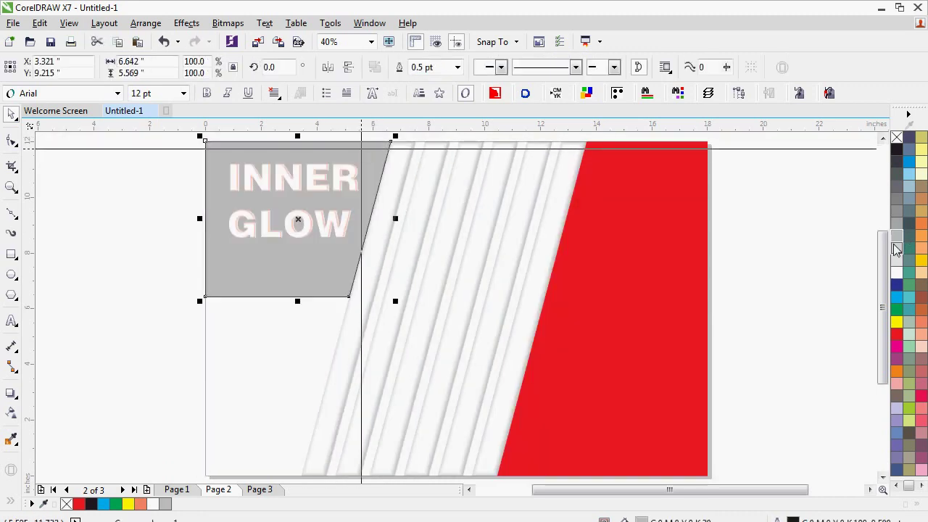
left_click(896, 249)
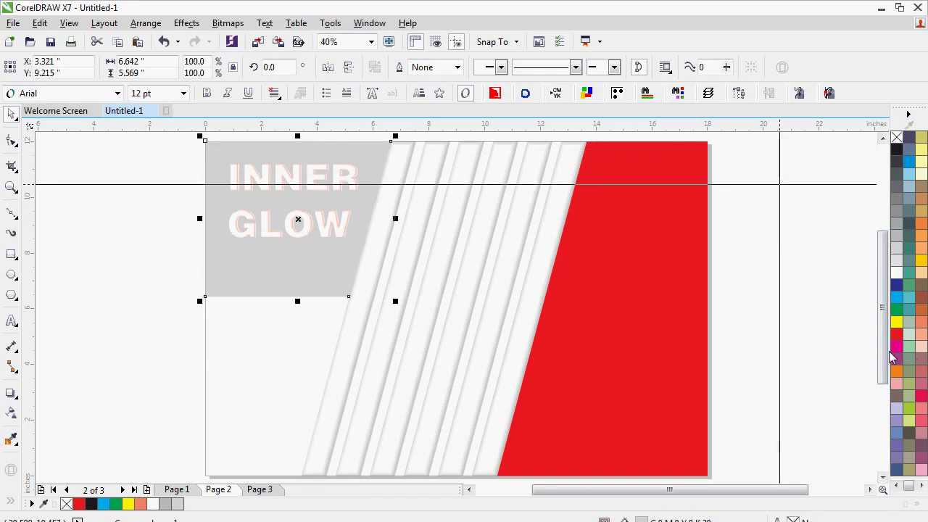
left_click(897, 285)
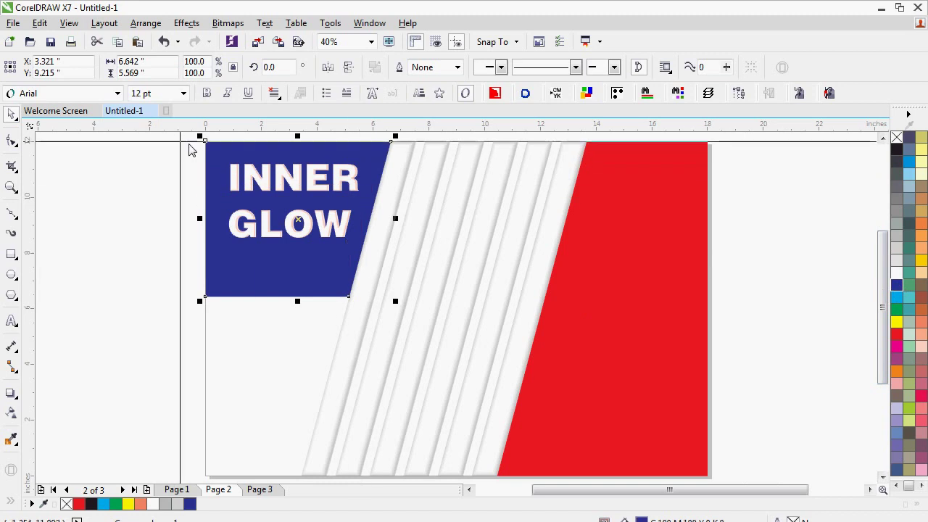
scroll(231, 161, "up", 3)
left_click(426, 225)
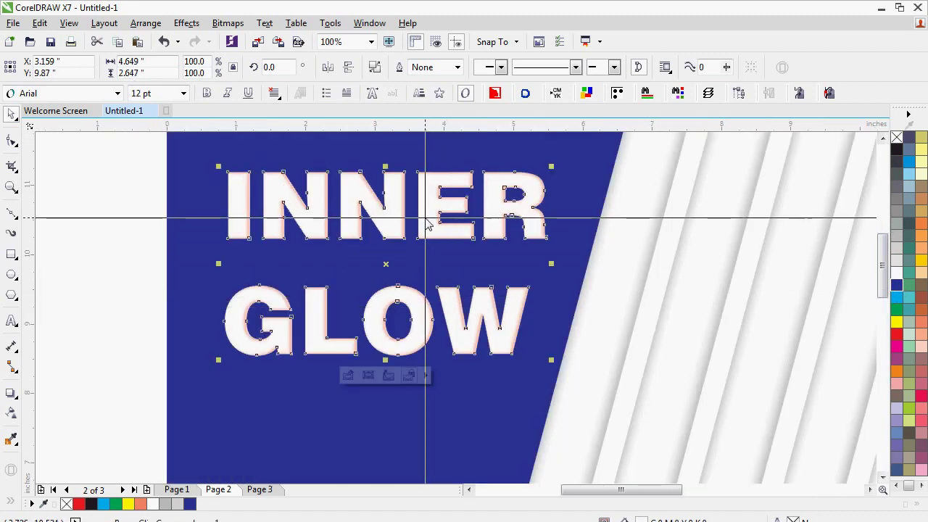
Fill the slanted panel with white and the INNER GLOW lettering with cyan
left_click(556, 144)
left_click(897, 275)
left_click(439, 213)
left_click(898, 298)
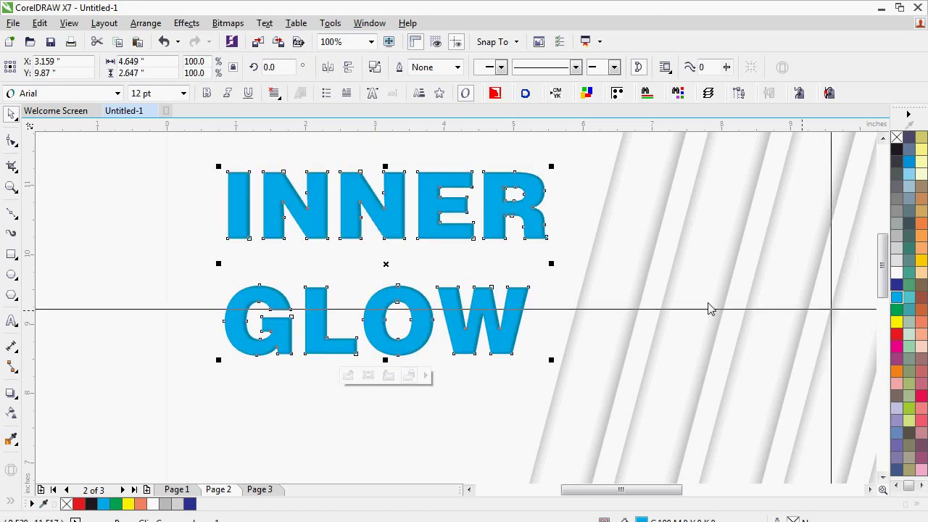
Recolor the shadow clipped inside the INNER GLOW lettering to black
left_click(444, 210, "ctrl")
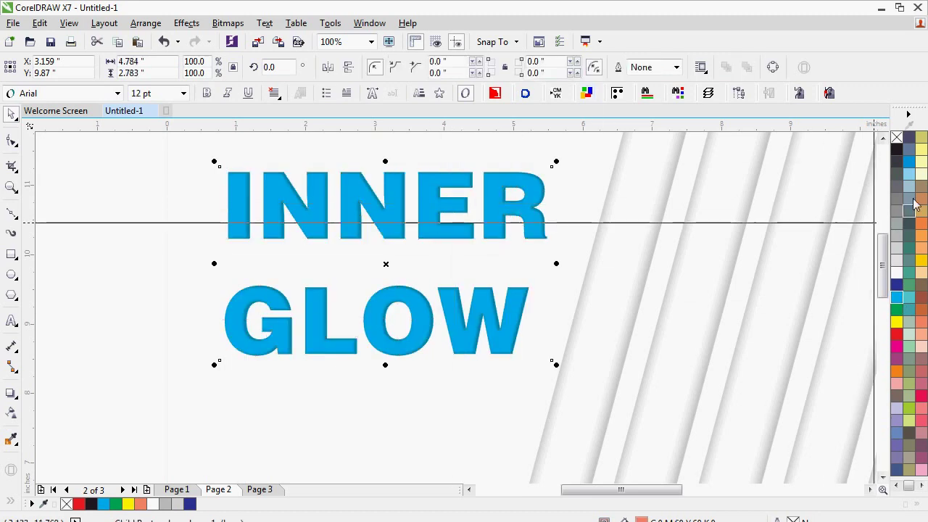
left_click(895, 151)
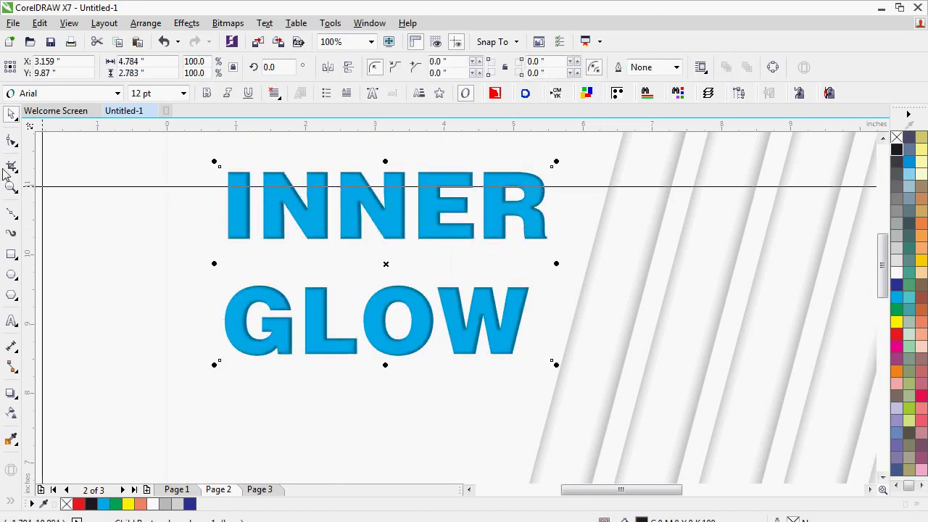
scroll(449, 326, "up", 2)
scroll(555, 295, "down", 3)
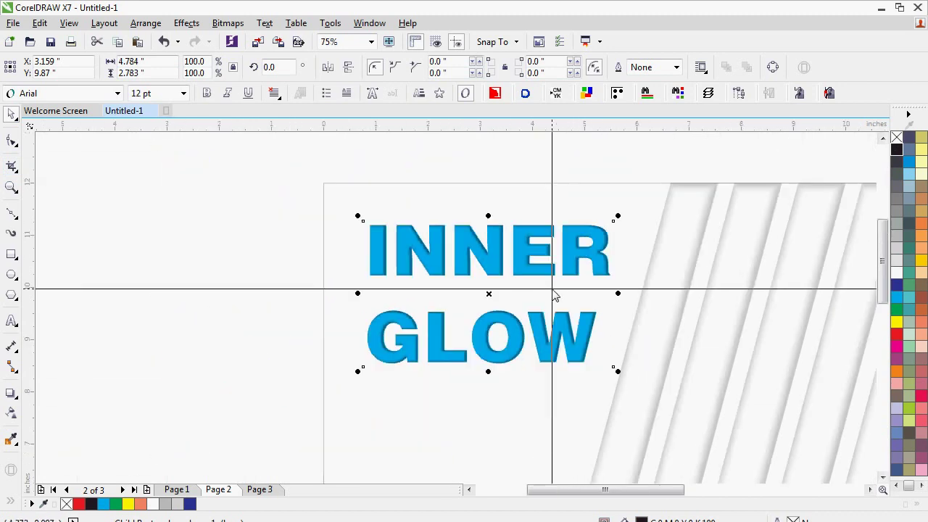
Place a copy of the cyan INNER GLOW lettering below and to the right of the original, overlapping the slanted bars
left_click(263, 310)
left_click_drag(476, 253, 563, 412)
key("F2")
left_click_drag(418, 381, 834, 507)
key("F6")
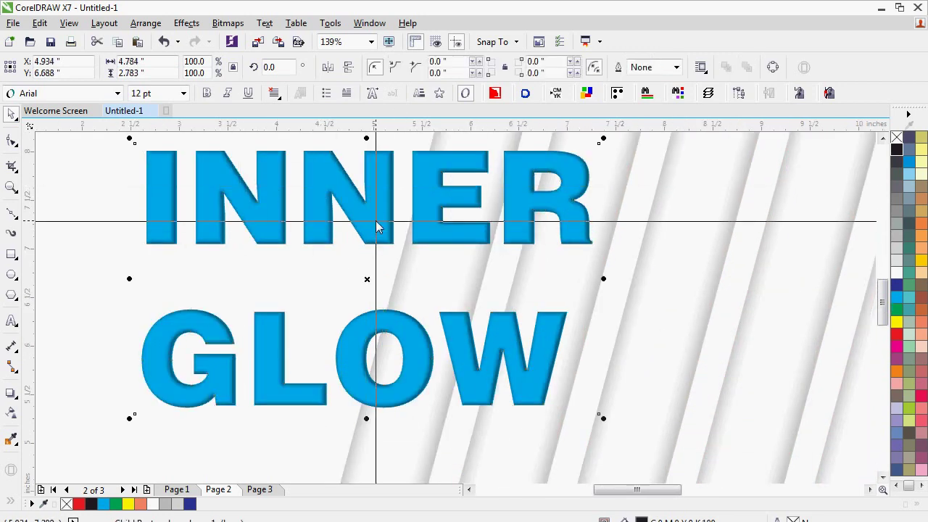
Edit the PowerClip of the copied lettering, shift its shadow slightly down and to the right, and finish editing
left_click(375, 218)
right_click(374, 218)
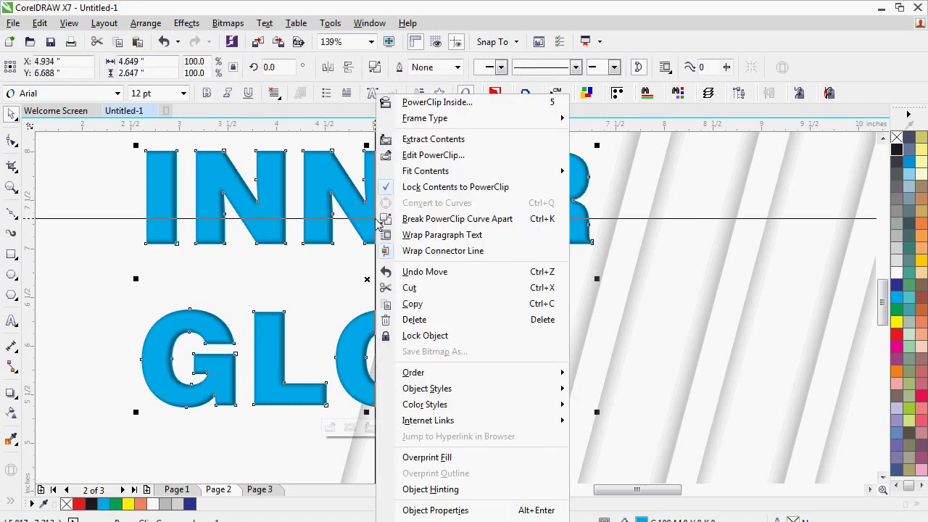
left_click(408, 141)
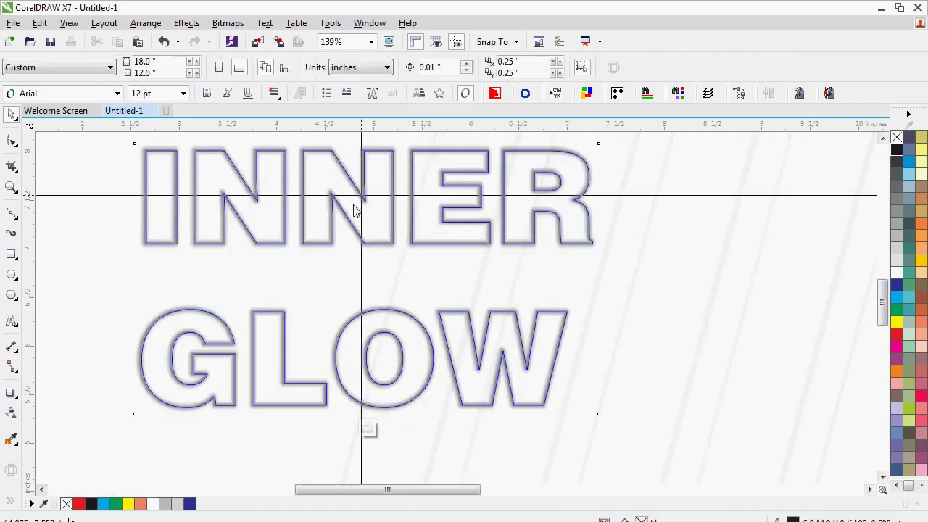
left_click_drag(336, 197, 344, 202)
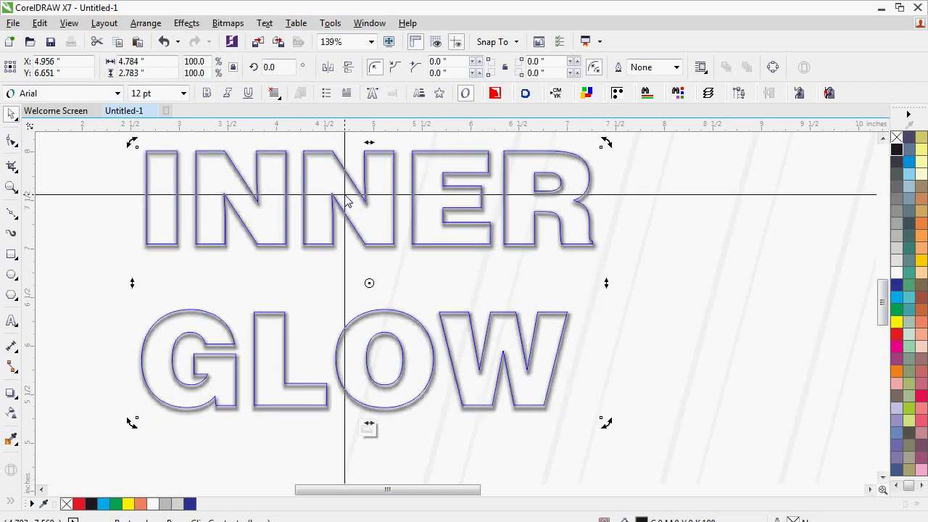
left_click_drag(347, 201, 347, 200)
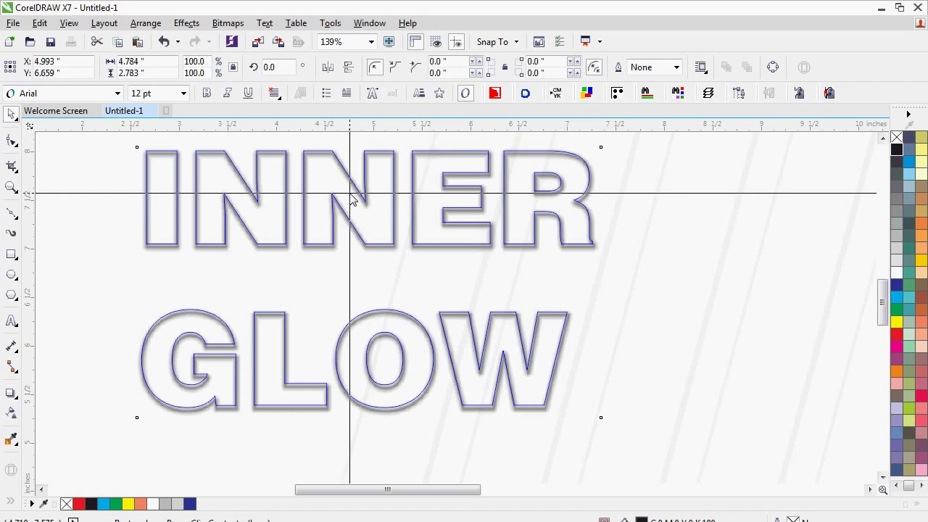
left_click(350, 194)
left_click(120, 211, "ctrl")
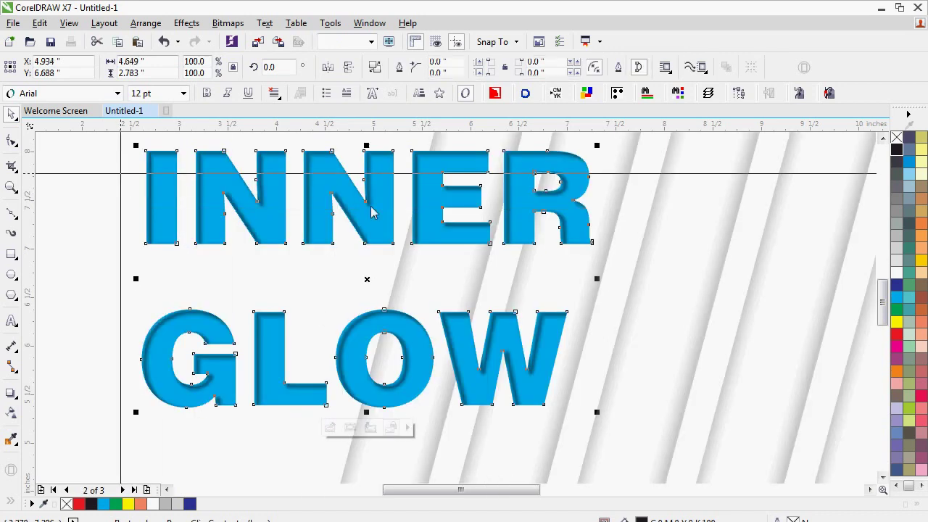
Select the shadow clipped inside the copied lettering and nudge it slightly to the left
left_click(432, 193, "ctrl")
key("Left")
key("Left")
key("Left")
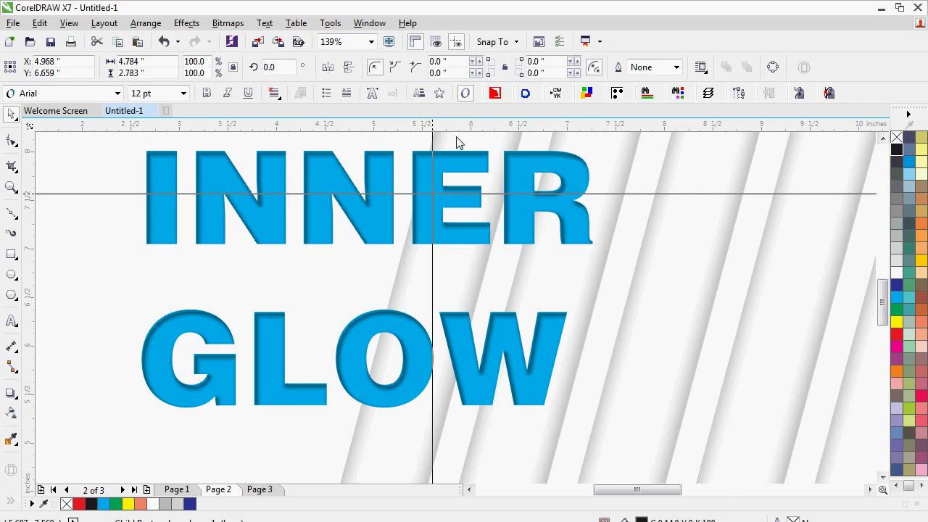
left_click(424, 203)
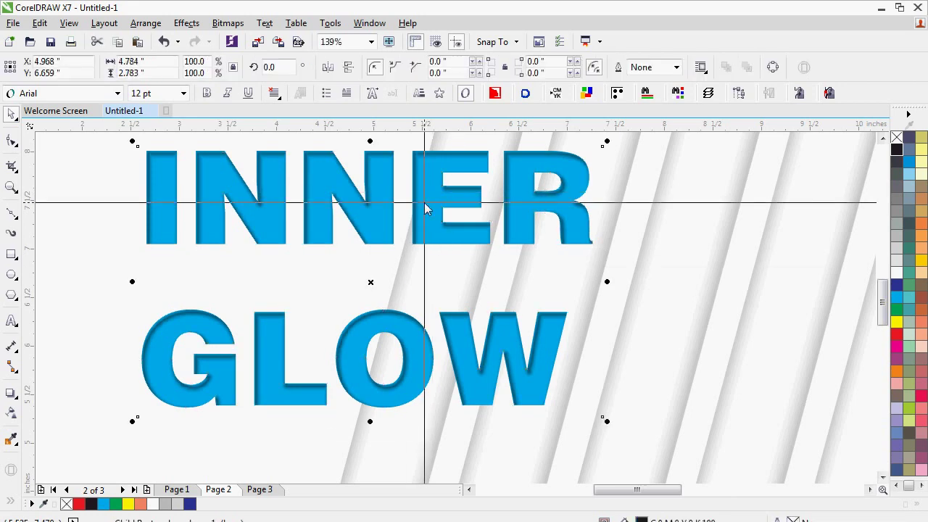
Move the copied INNER GLOW lettering onto the lower part of the red panel
scroll(424, 209, "down", 3)
left_click(473, 361)
left_click_drag(395, 277, 663, 369)
Fill the lettering on the red panel with white and preview the page in full screen
left_click(691, 294)
left_click(897, 273)
left_click(767, 254)
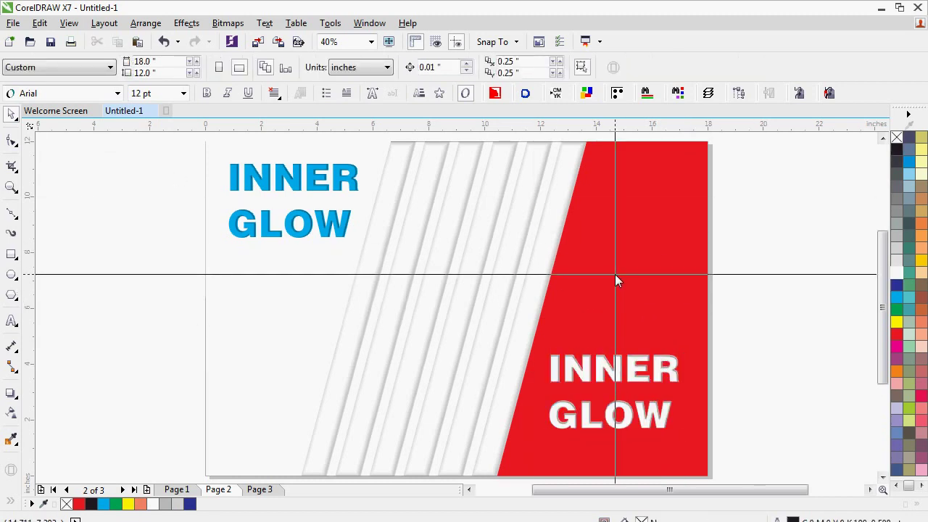
key("F9")
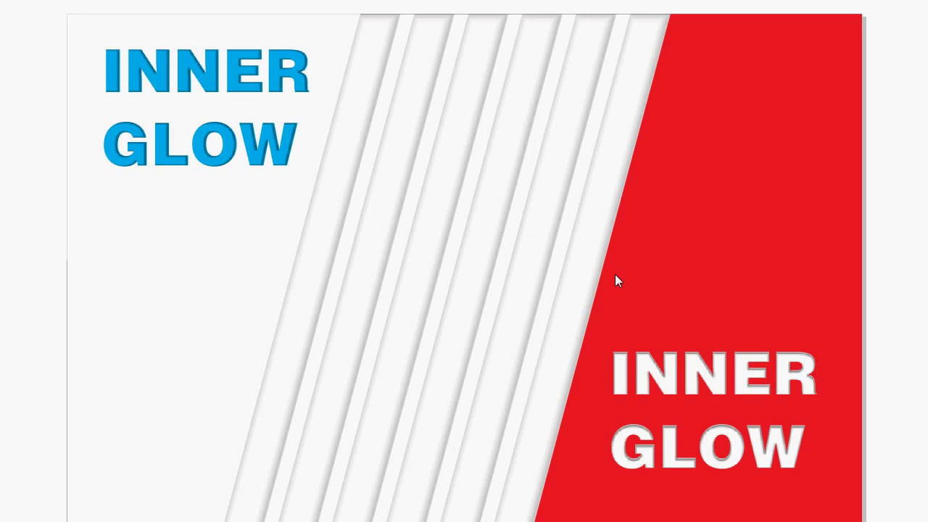